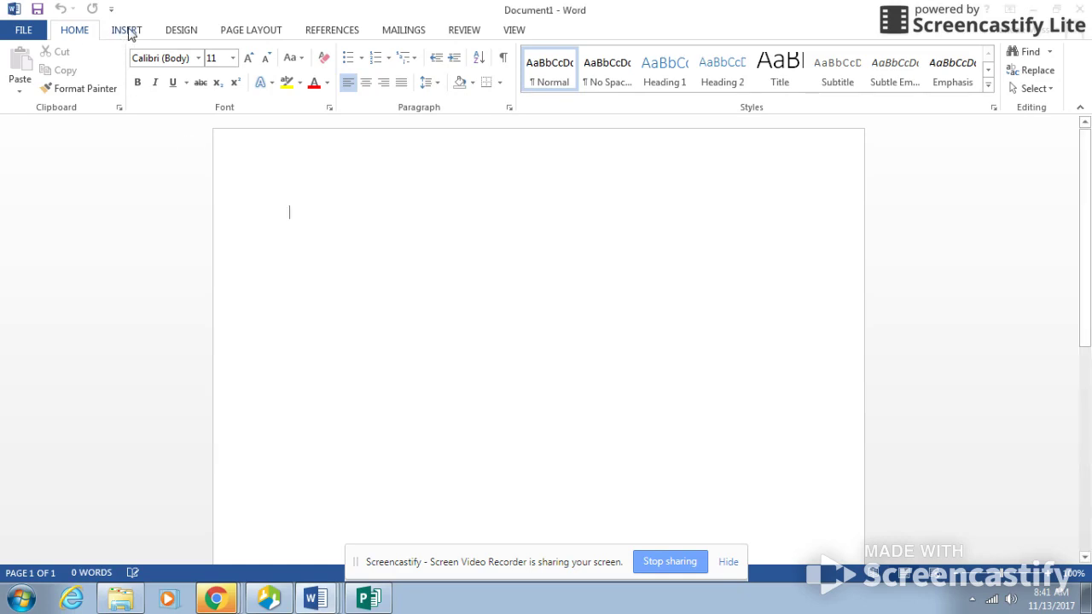
Apply a page border to the whole document using the pink rose with green leaf art design.
{"action": "left_click", "coordinate": [502, 83]}
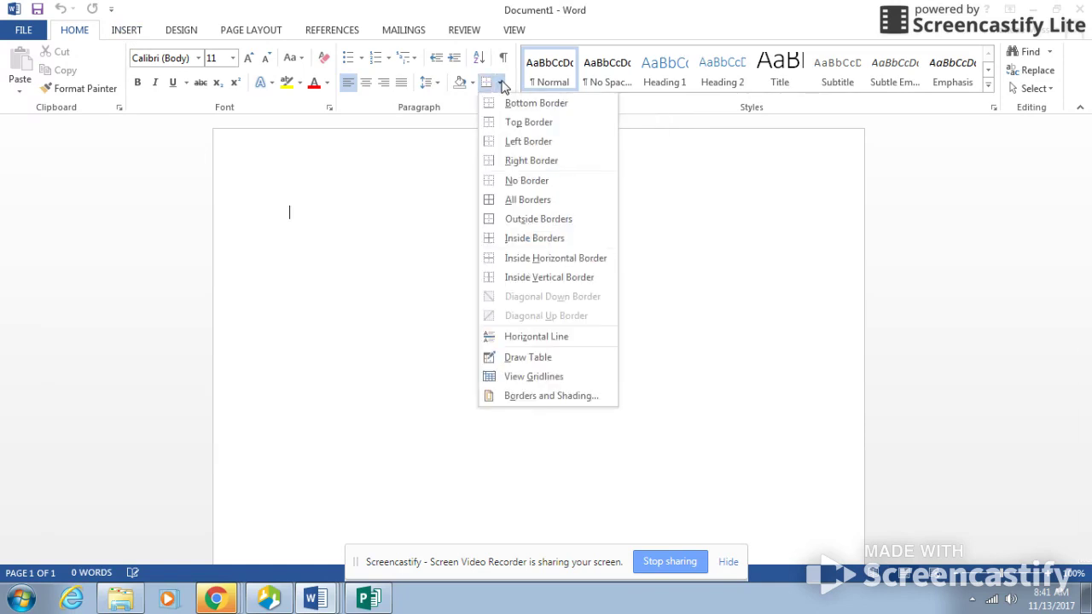
{"action": "left_click", "coordinate": [535, 397]}
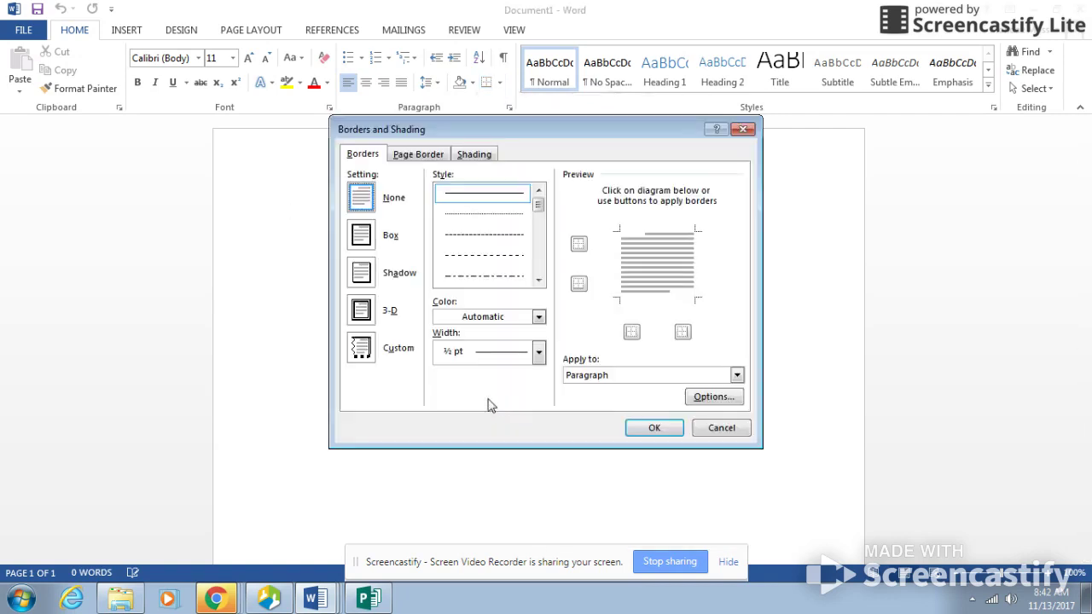
{"action": "left_click", "coordinate": [420, 161]}
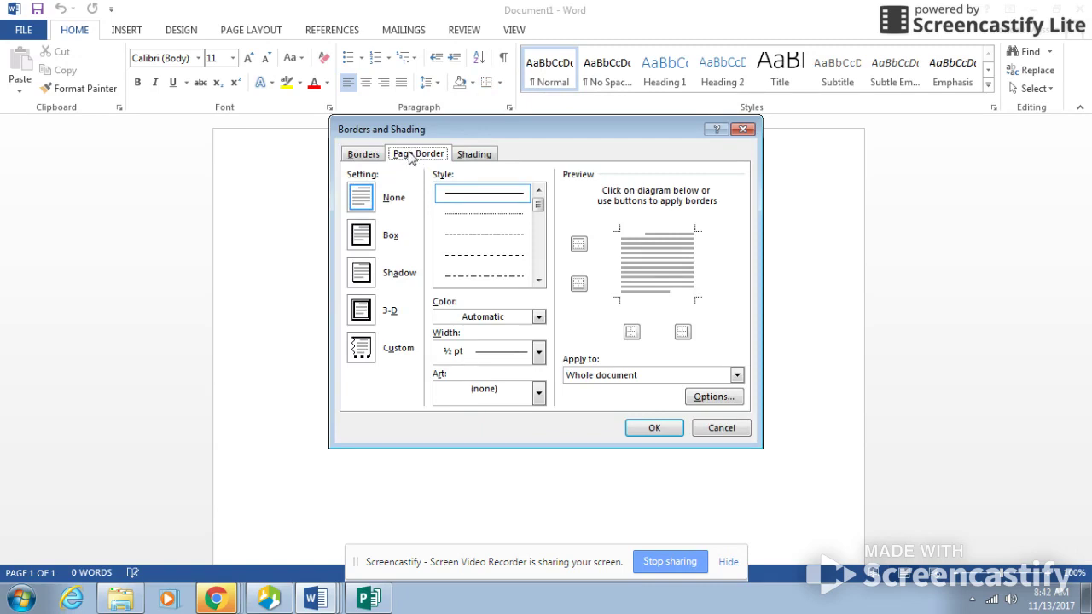
{"action": "left_click", "coordinate": [539, 393]}
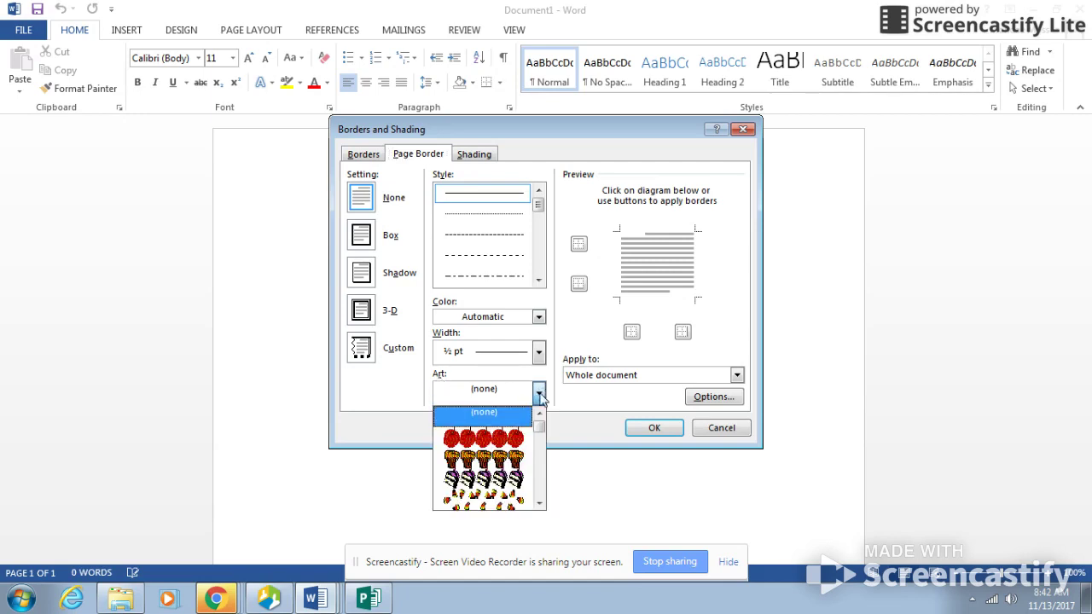
{"action": "mouse_move", "coordinate": [539, 419]}
{"action": "left_mouse_down"}
{"action": "mouse_move", "coordinate": [541, 434]}
{"action": "mouse_move", "coordinate": [540, 420]}
{"action": "left_mouse_up"}
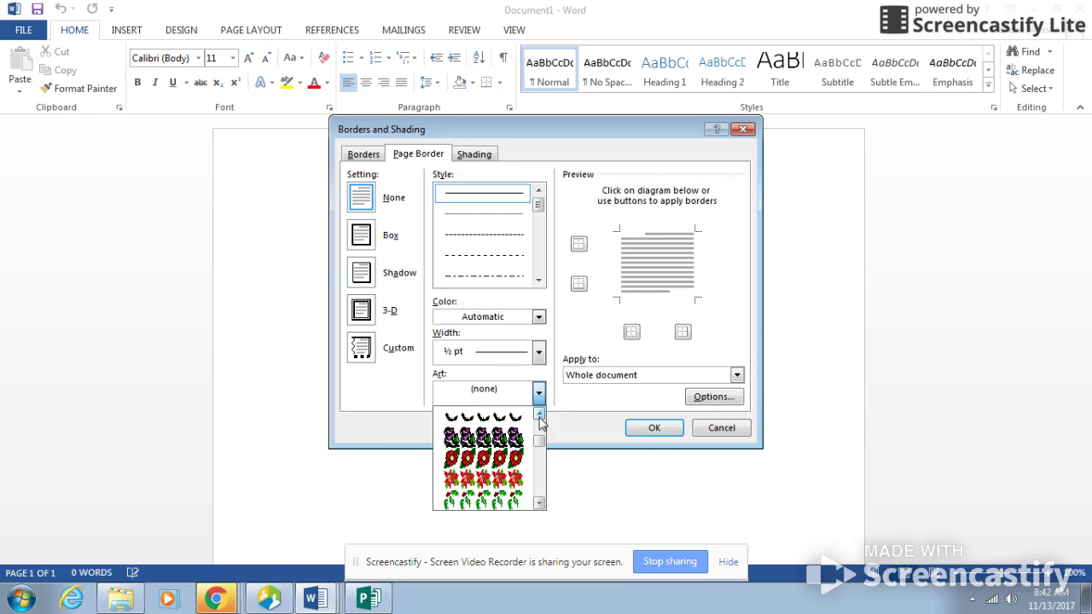
{"action": "left_click", "coordinate": [491, 439]}
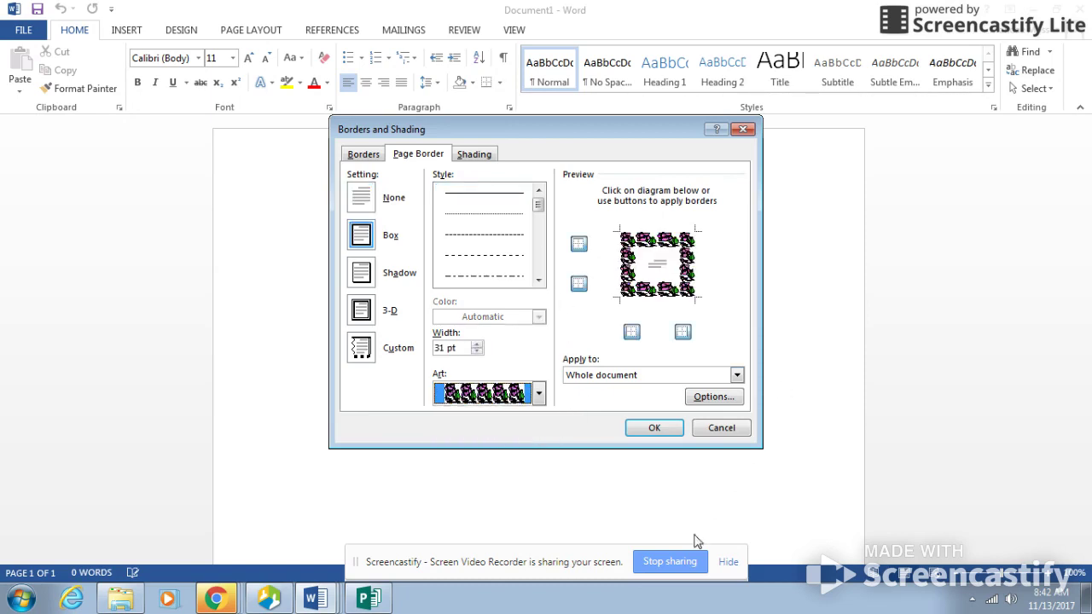
{"action": "left_click", "coordinate": [654, 429]}
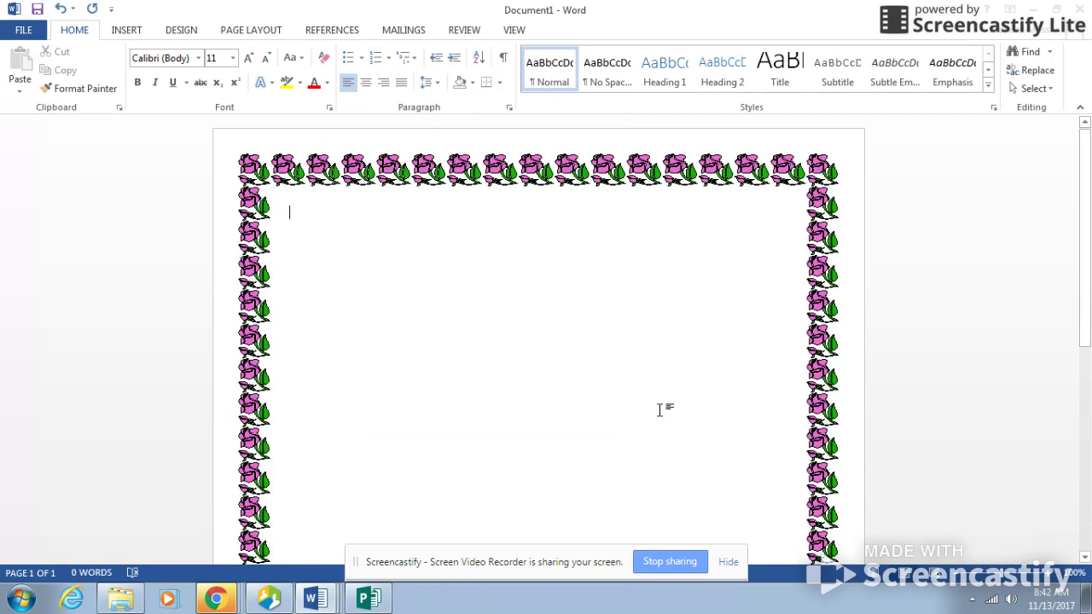
{"action": "scroll", "coordinate": [894, 414], "scroll_direction": "down", "scroll_amount": 5}
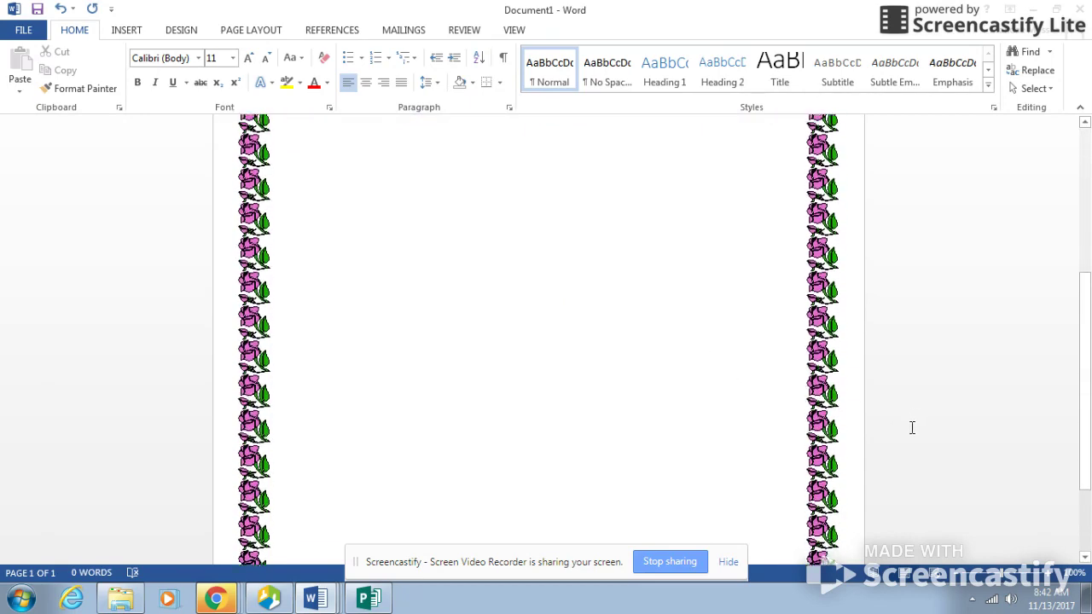
{"action": "scroll", "coordinate": [912, 428], "scroll_direction": "down", "scroll_amount": 3}
{"action": "scroll", "coordinate": [651, 406], "scroll_direction": "up", "scroll_amount": 5}
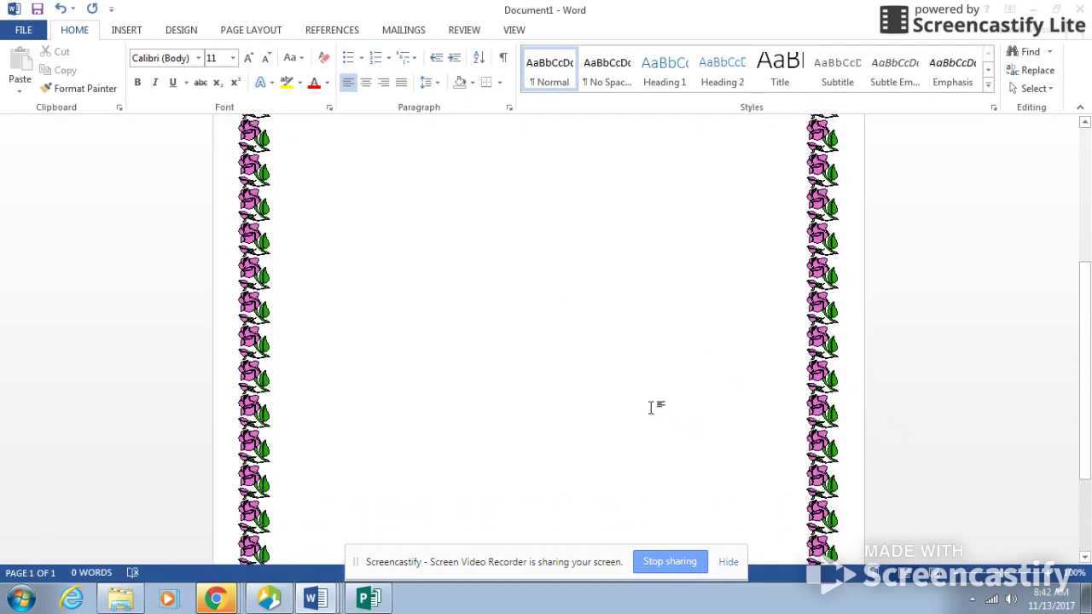
{"action": "scroll", "coordinate": [650, 407], "scroll_direction": "up", "scroll_amount": 3}
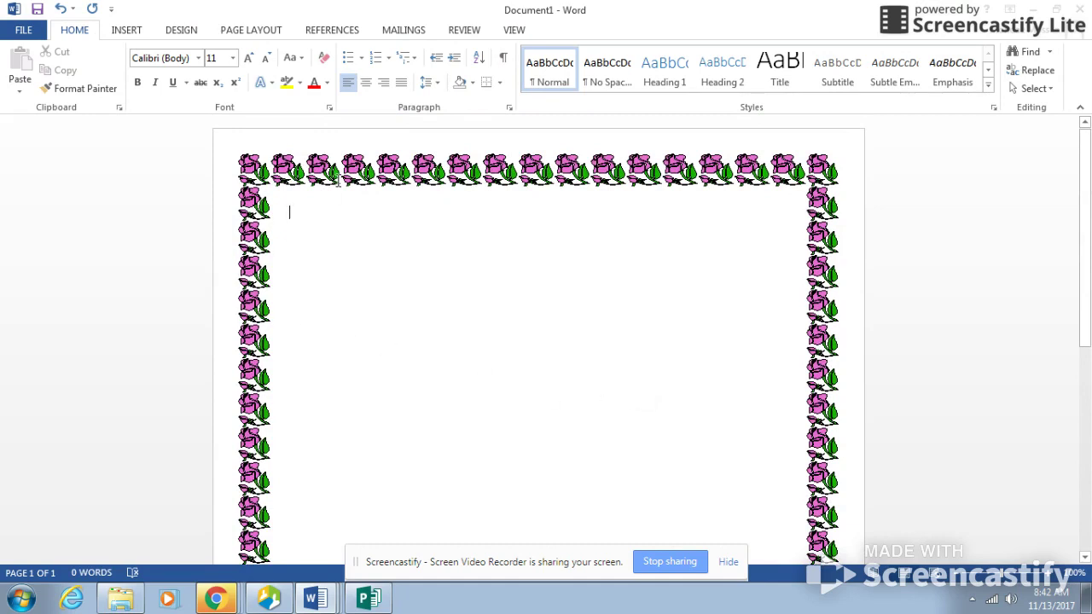
Insert a blue WordArt title with reflection reading "Petals in the Wind" and widen its box to about 6.51 inches.
{"action": "left_click", "coordinate": [125, 31]}
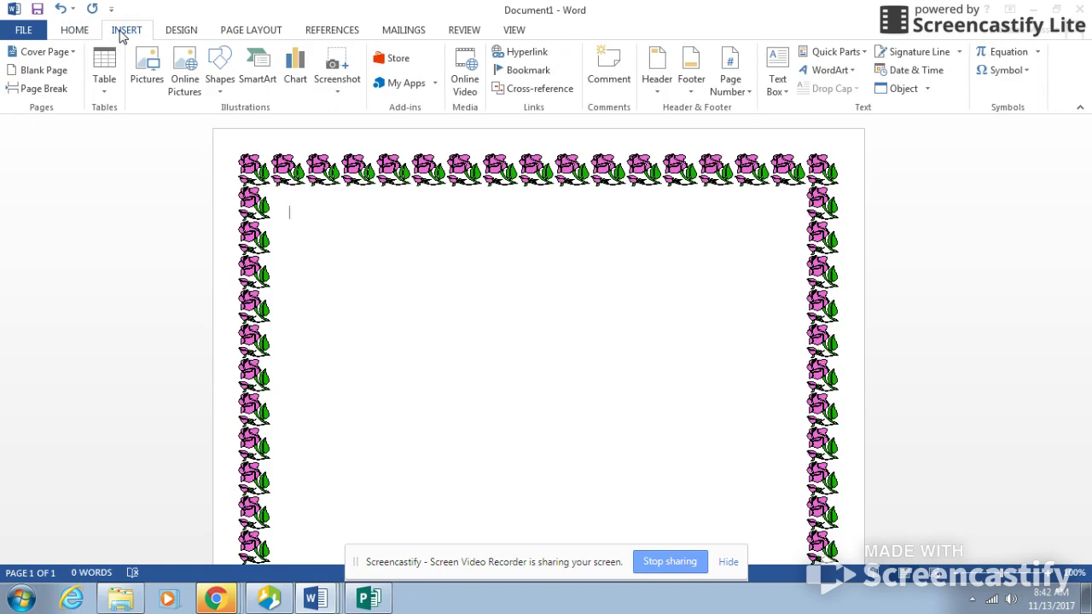
{"action": "left_click", "coordinate": [841, 74]}
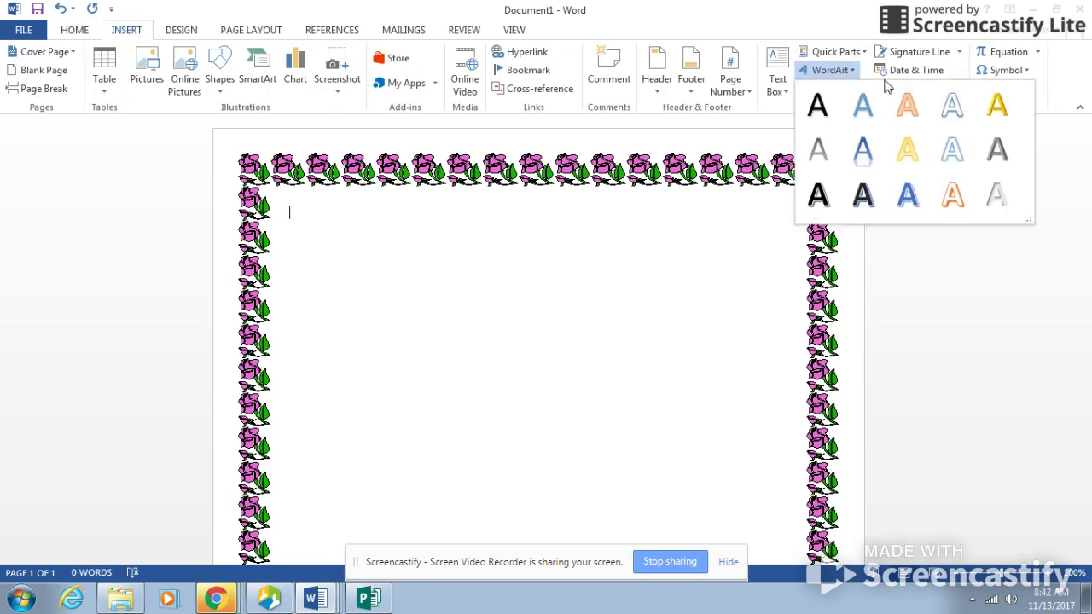
{"action": "left_click", "coordinate": [865, 160]}
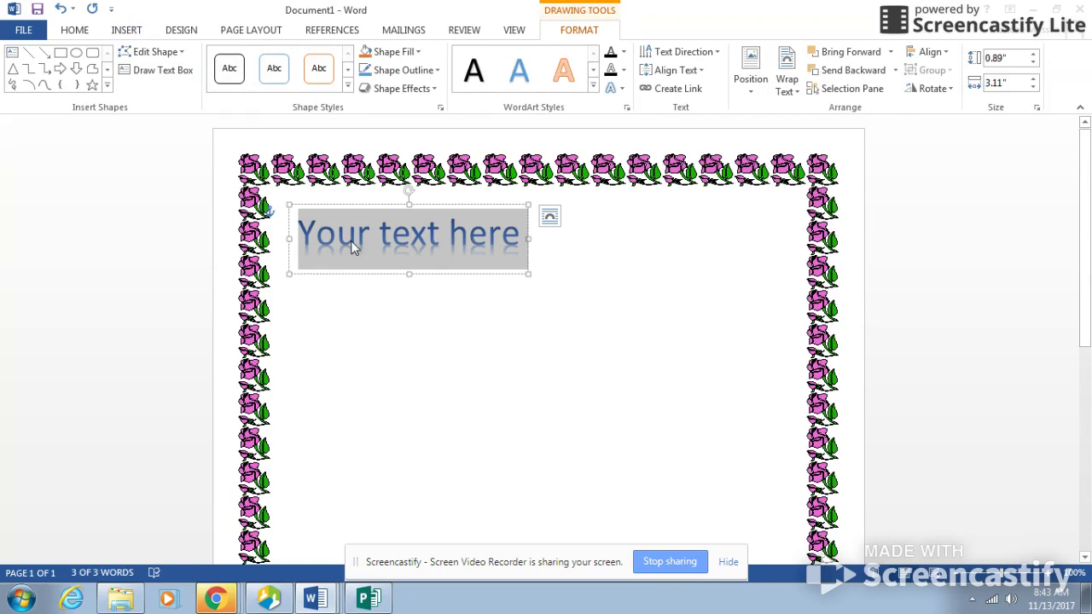
{"action": "type", "text": "Petals"}
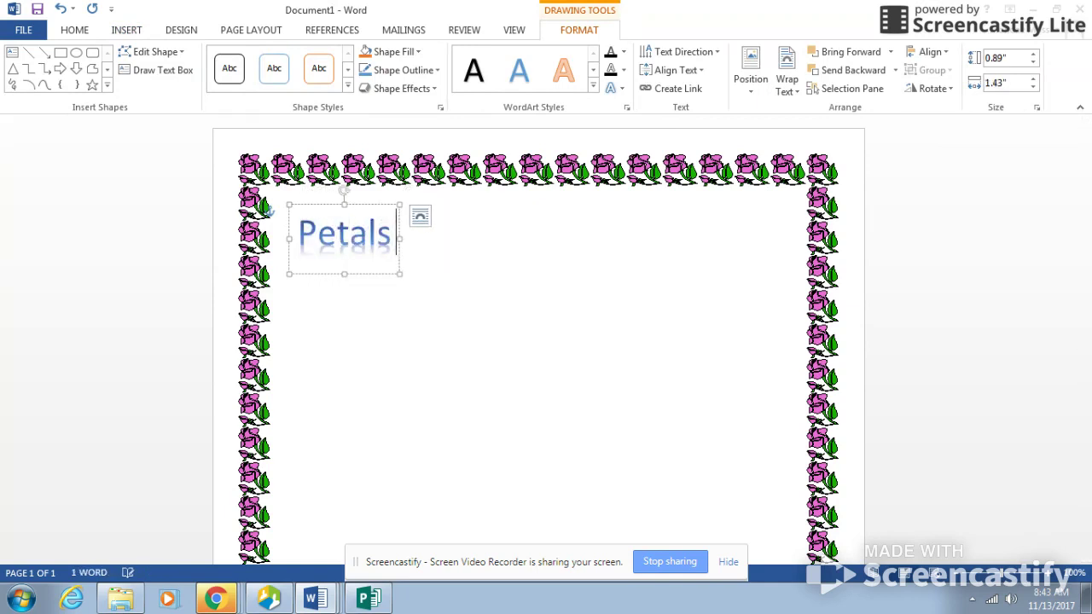
{"action": "type", "text": " in the Wind"}
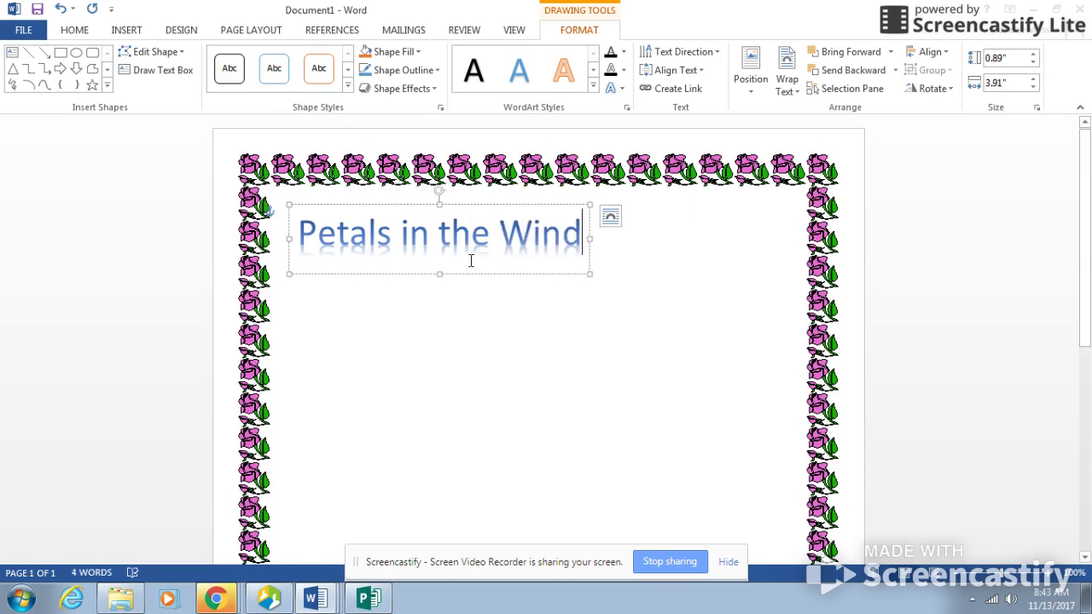
{"action": "left_click_drag", "start_coordinate": [587, 239], "coordinate": [802, 224]}
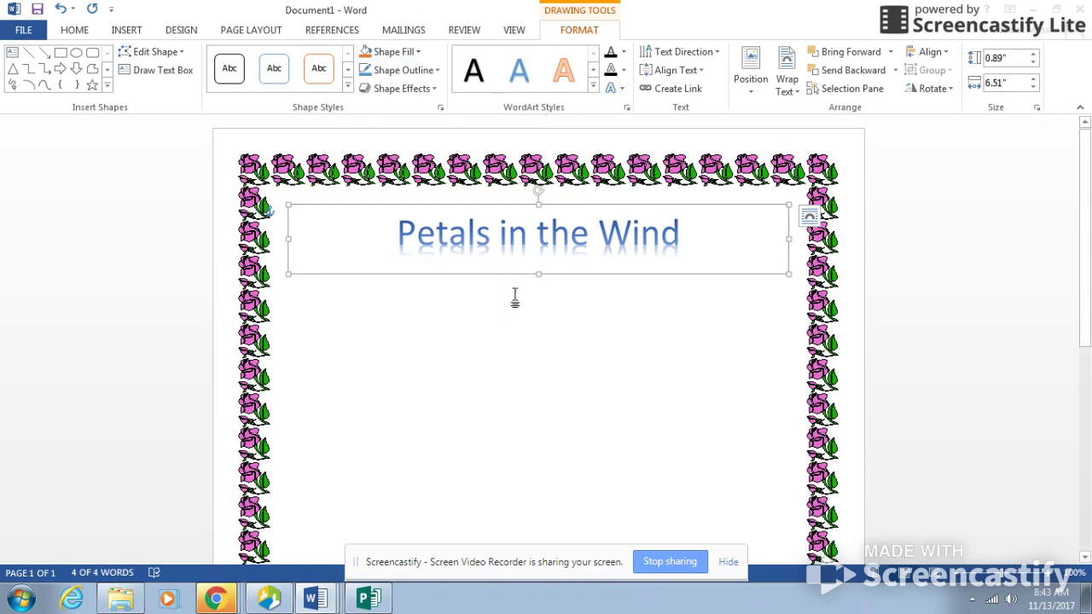
{"action": "left_click", "coordinate": [434, 90]}
{"action": "left_click", "coordinate": [433, 89]}
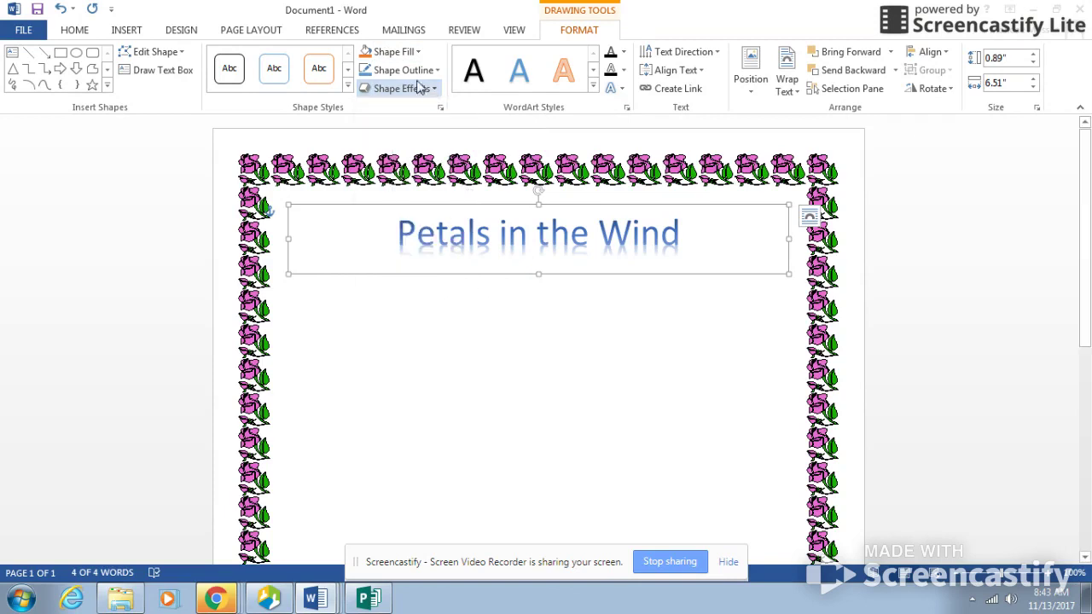
{"action": "left_click", "coordinate": [492, 232]}
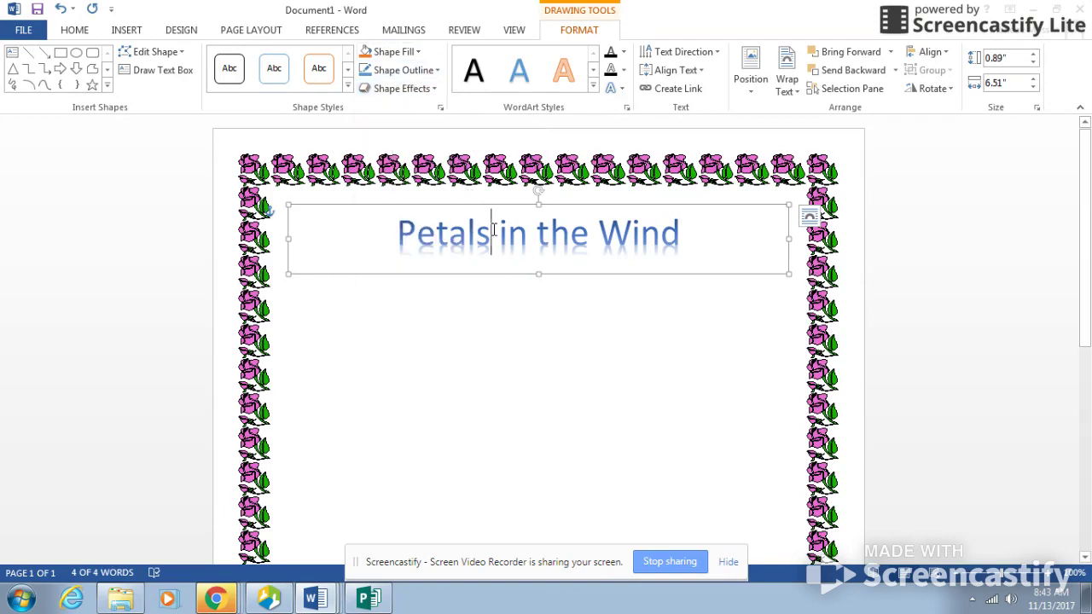
{"action": "right_click", "coordinate": [492, 232]}
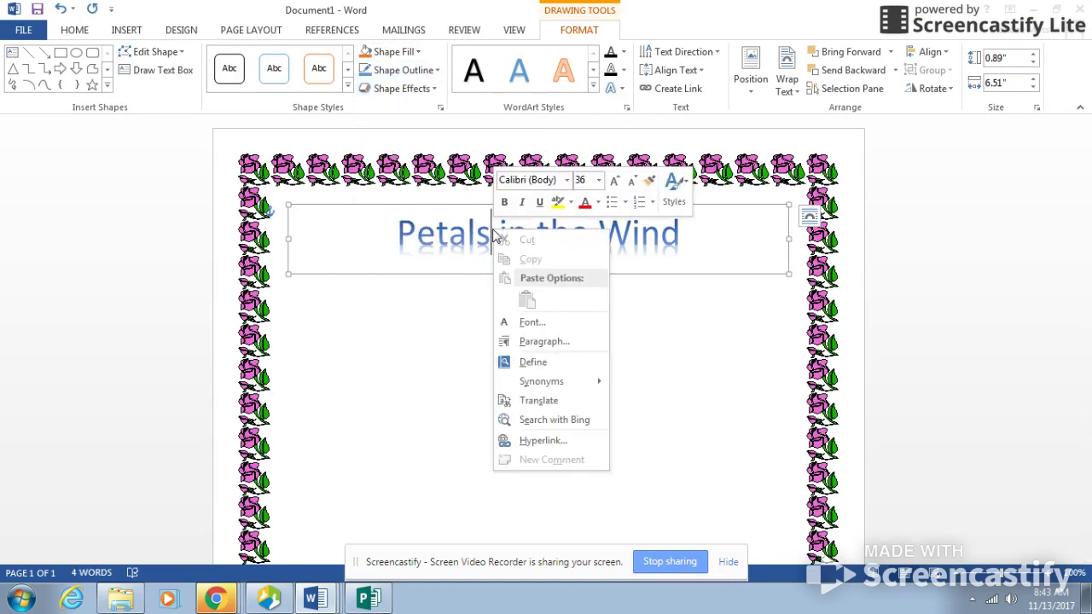
Apply a wavy warp transform to the WordArt title so the text dips at its start and rises toward its end.
{"action": "left_click", "coordinate": [399, 240]}
{"action": "triple_click", "coordinate": [399, 240]}
{"action": "right_click", "coordinate": [400, 245]}
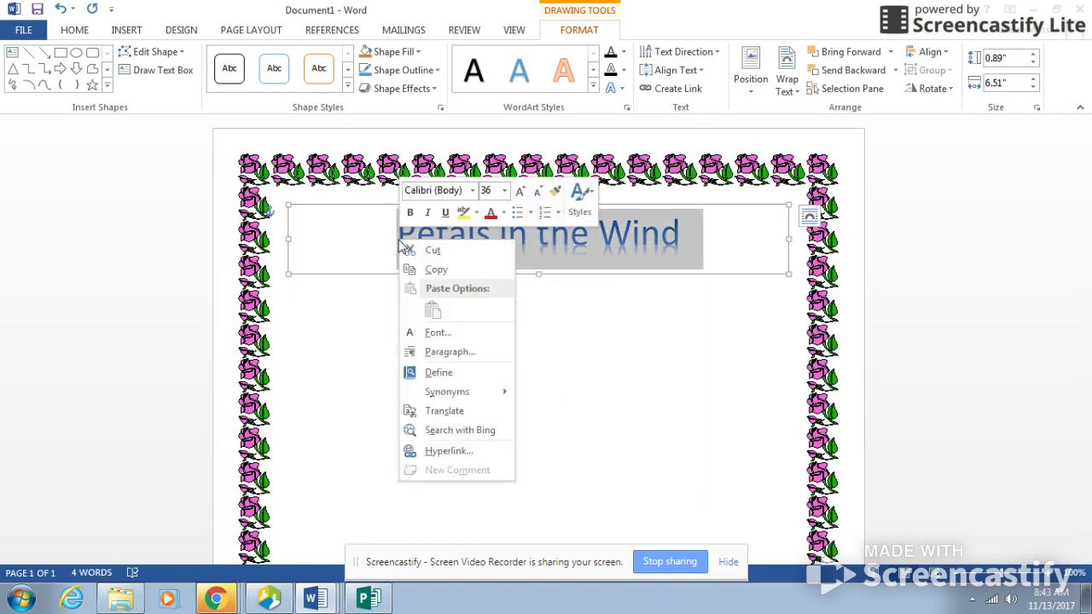
{"action": "left_click", "coordinate": [367, 220]}
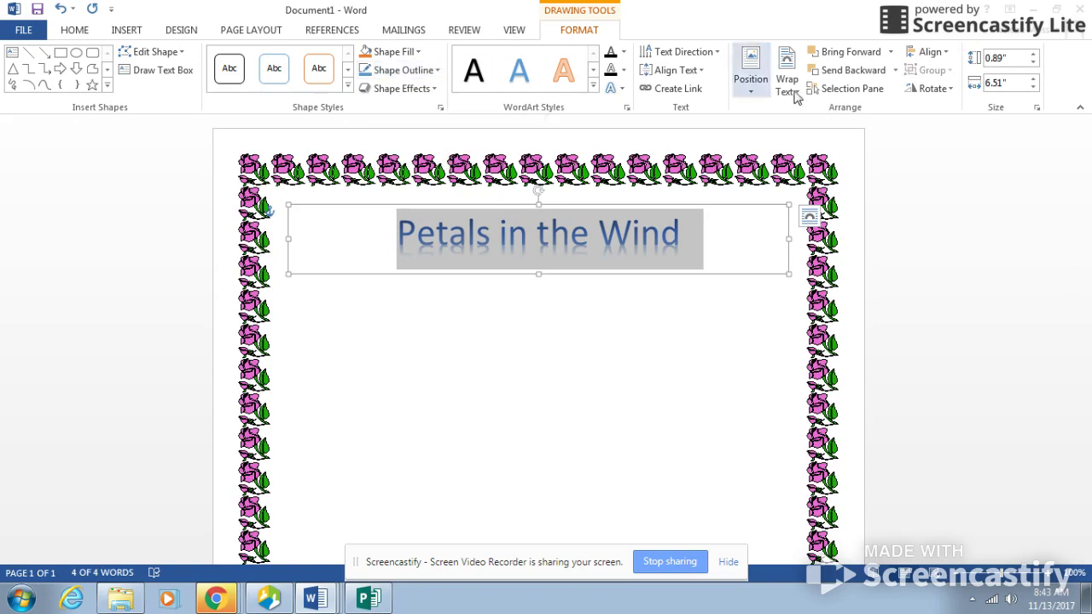
{"action": "left_click", "coordinate": [623, 89]}
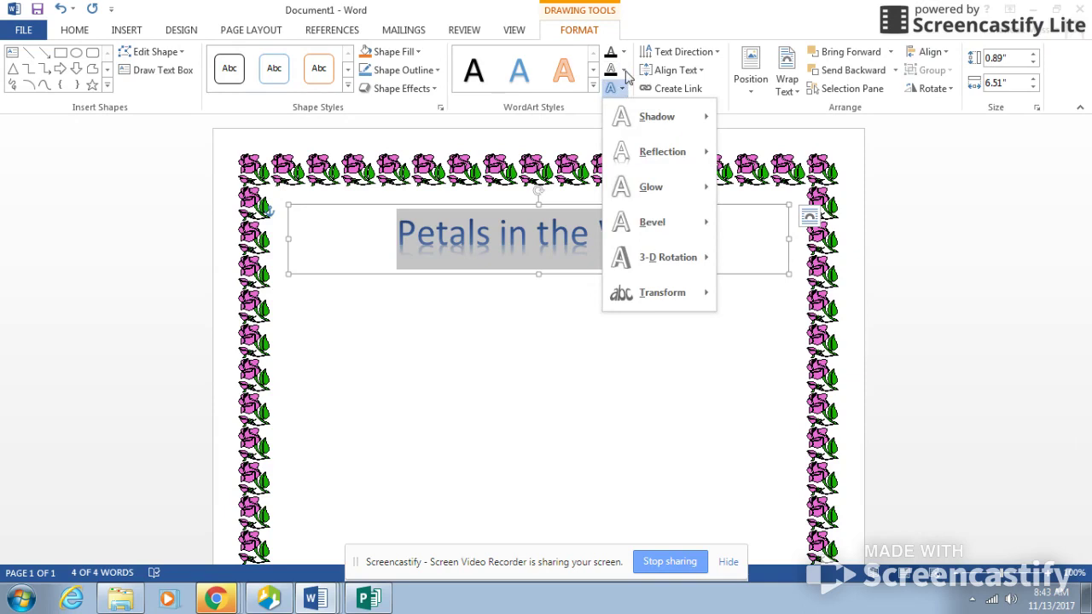
{"action": "left_click", "coordinate": [624, 70]}
{"action": "left_click", "coordinate": [590, 104]}
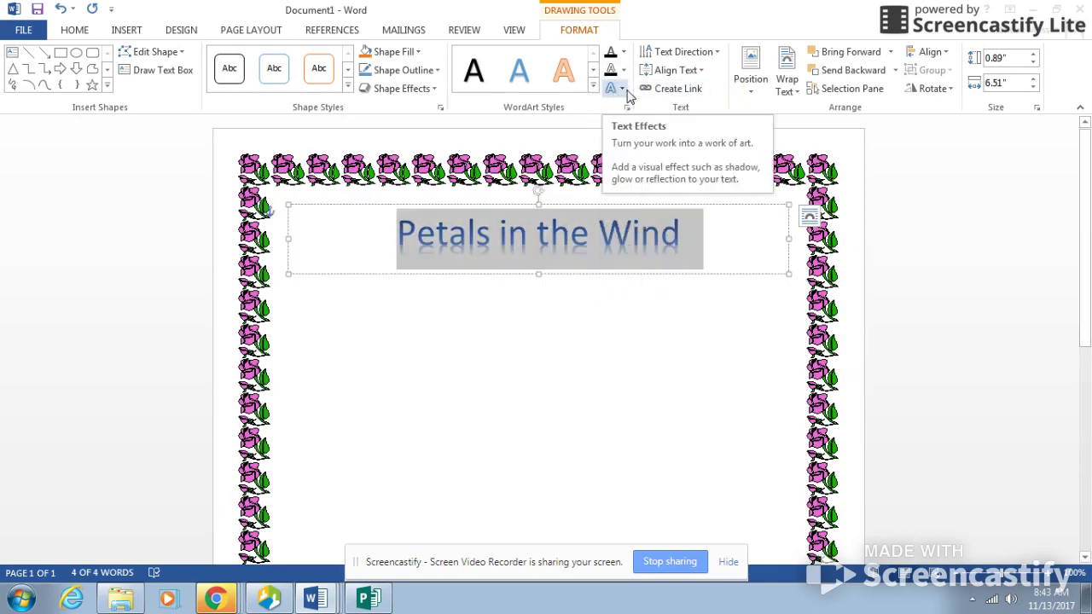
{"action": "left_click", "coordinate": [624, 90]}
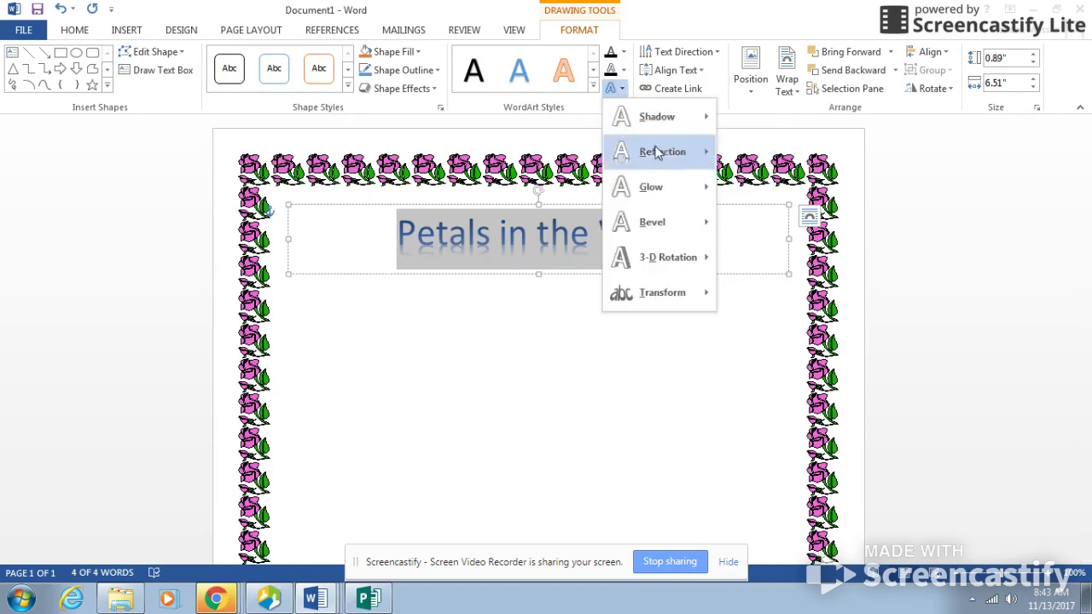
{"action": "mouse_move", "coordinate": [711, 302]}
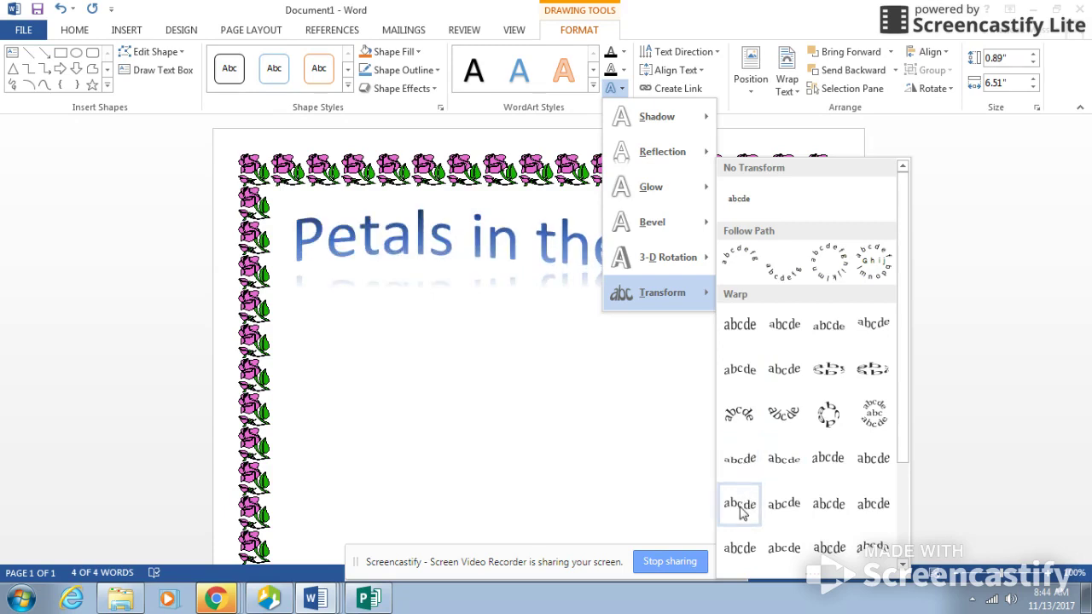
{"action": "left_click", "coordinate": [798, 509]}
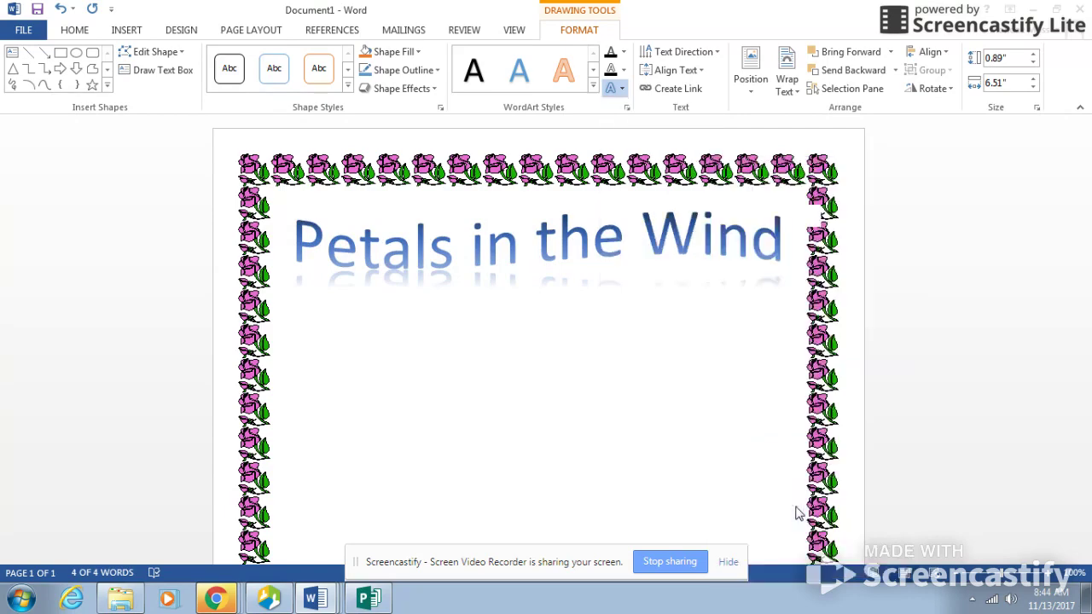
{"action": "left_click", "coordinate": [502, 415]}
Draw a text box about 4.55 inches wide and 0.67 inches high below the WordArt title.
{"action": "scroll", "coordinate": [410, 393], "scroll_direction": "down", "scroll_amount": 3}
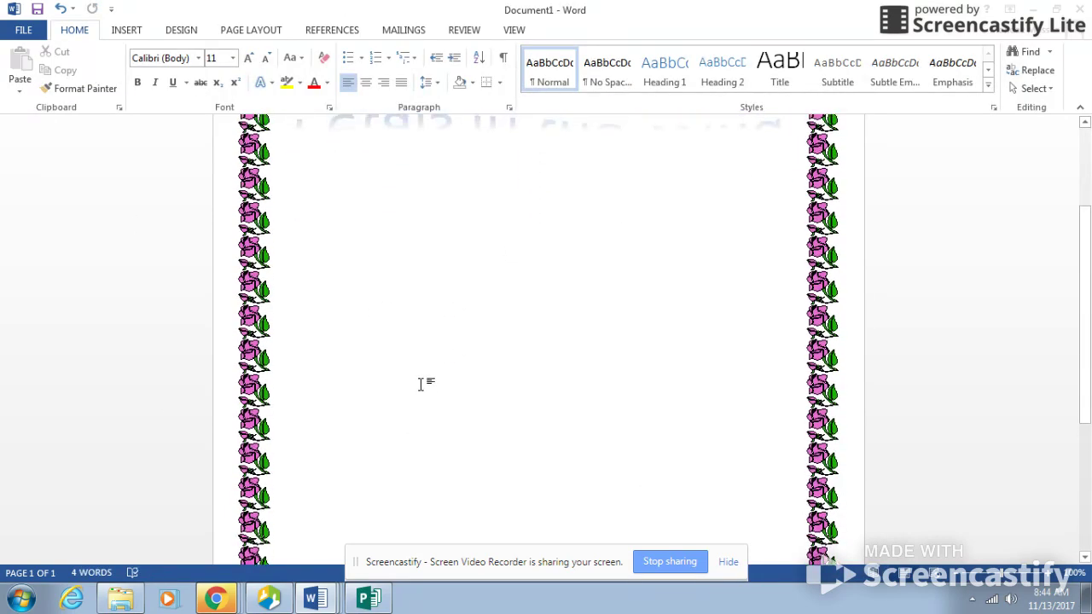
{"action": "scroll", "coordinate": [420, 384], "scroll_direction": "up", "scroll_amount": 2}
{"action": "scroll", "coordinate": [401, 388], "scroll_direction": "down", "scroll_amount": 1}
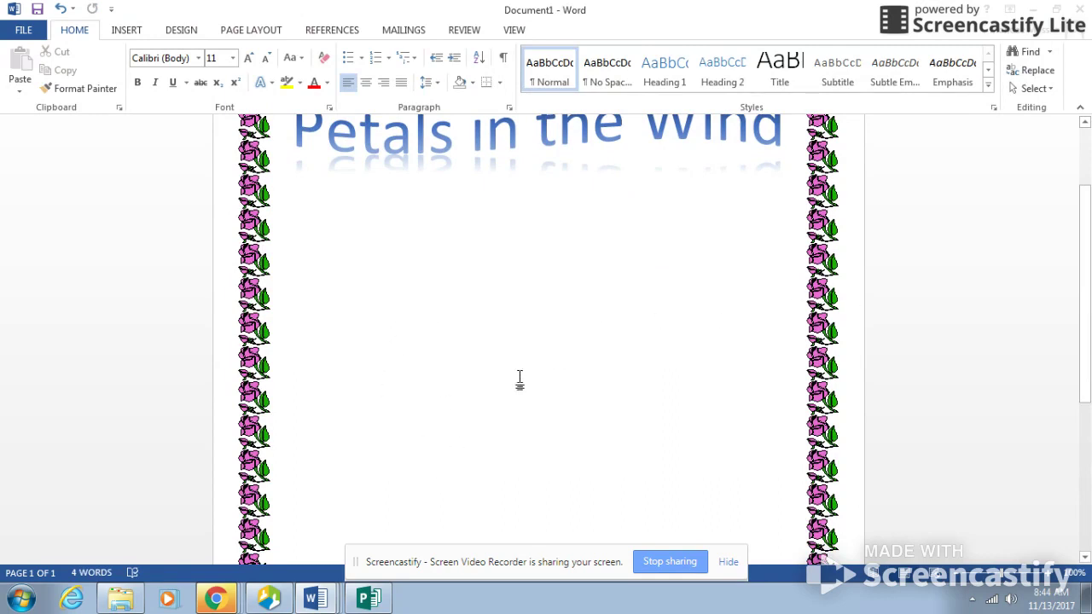
{"action": "left_click", "coordinate": [124, 34]}
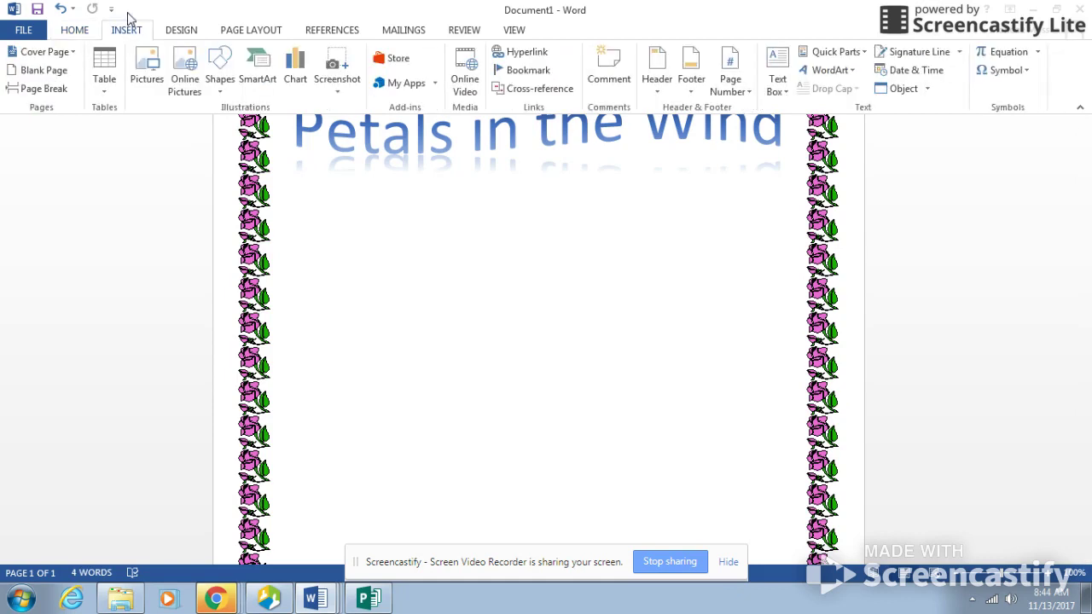
{"action": "left_click", "coordinate": [782, 81]}
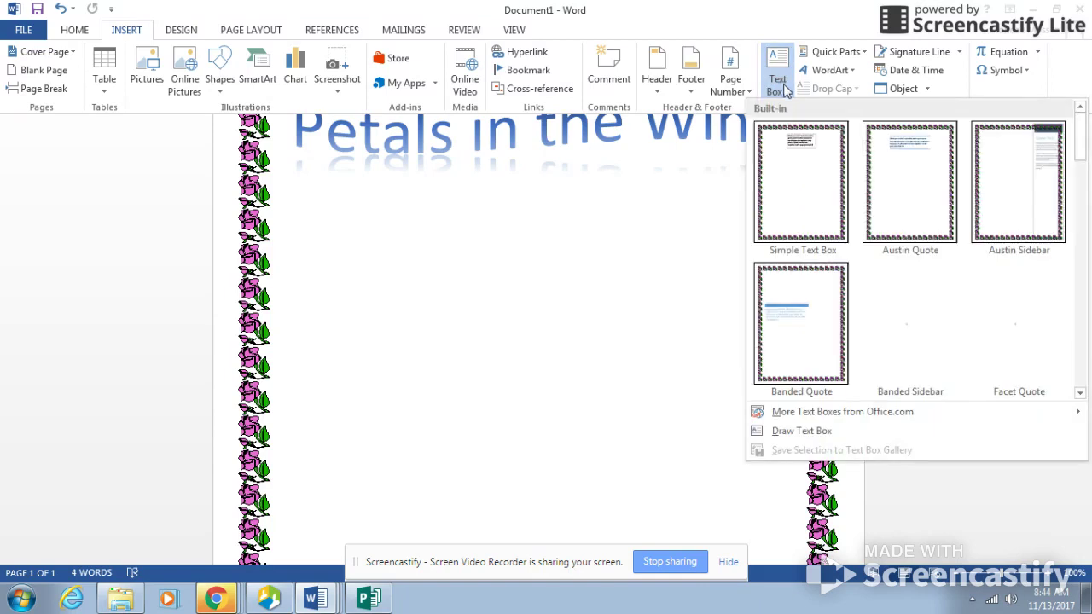
{"action": "left_click", "coordinate": [807, 432]}
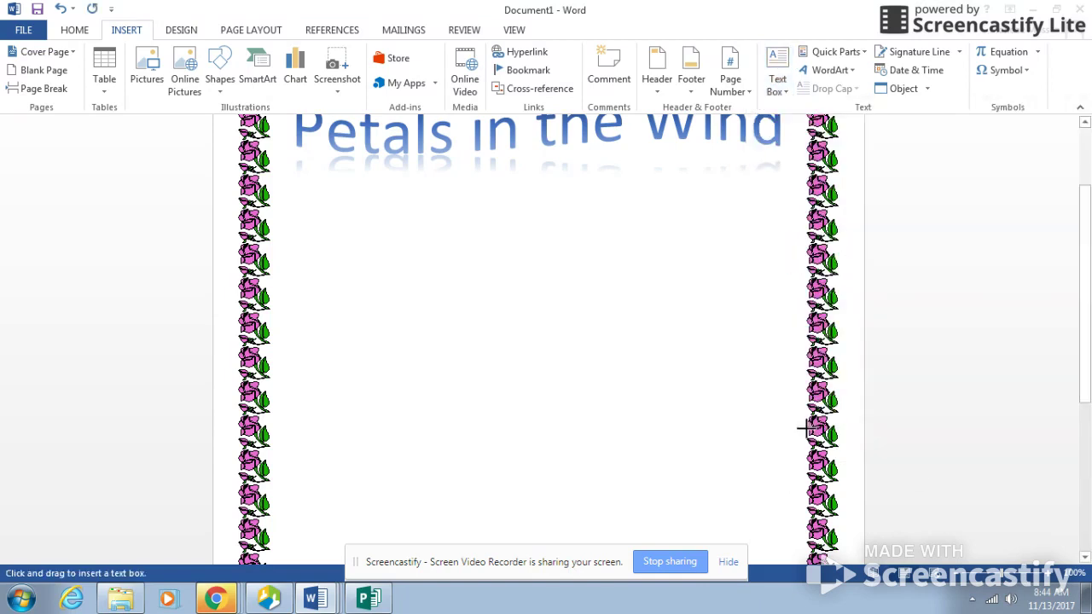
{"action": "mouse_move", "coordinate": [336, 387]}
{"action": "left_mouse_down"}
{"action": "mouse_move", "coordinate": [661, 383]}
{"action": "mouse_move", "coordinate": [673, 344]}
{"action": "mouse_move", "coordinate": [687, 340]}
{"action": "left_mouse_up"}
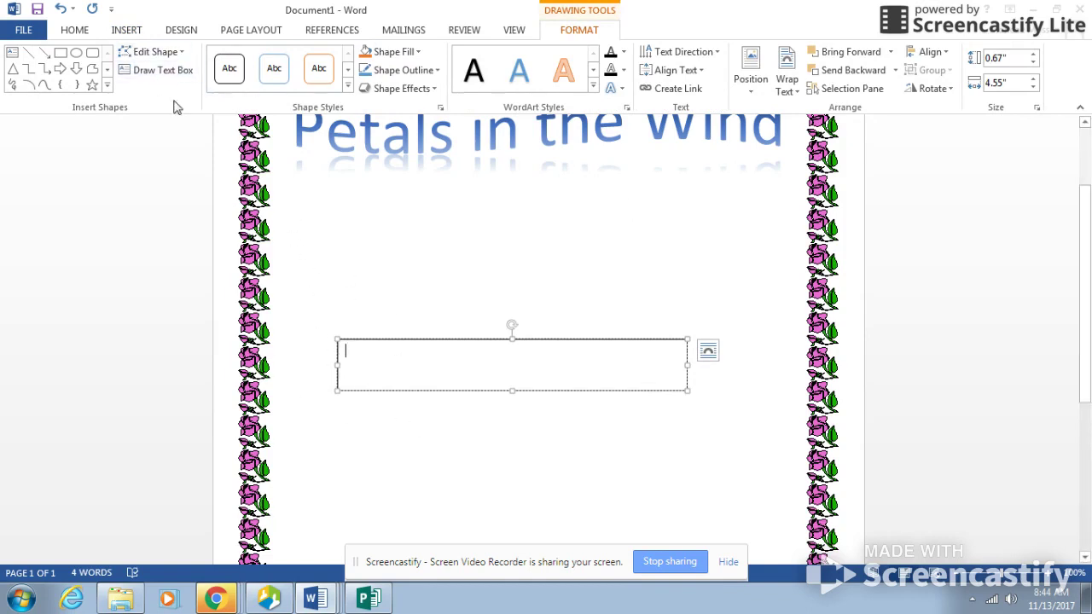
Set the text box's font size to 18 and enter "Grand Opening" in it.
{"action": "left_click", "coordinate": [75, 31]}
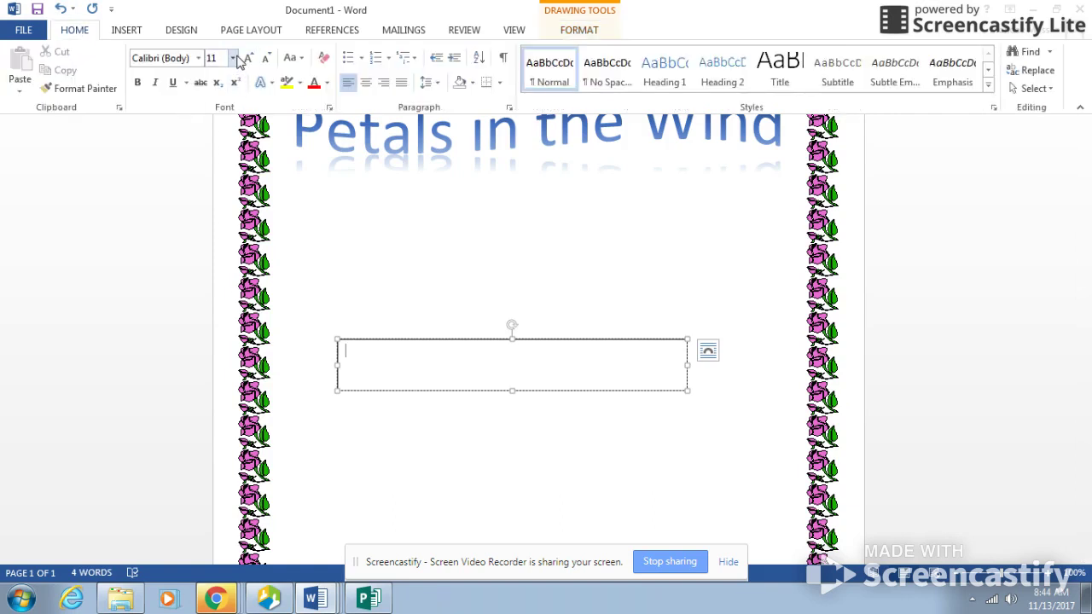
{"action": "left_click", "coordinate": [232, 58]}
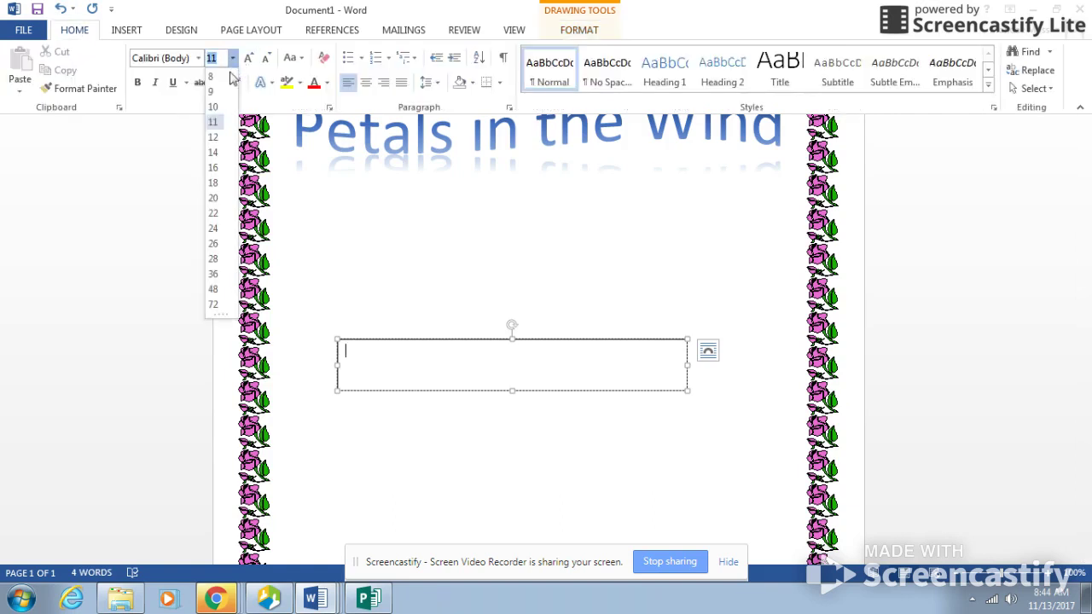
{"action": "left_click", "coordinate": [213, 182]}
{"action": "type", "text": "Grand Opening"}
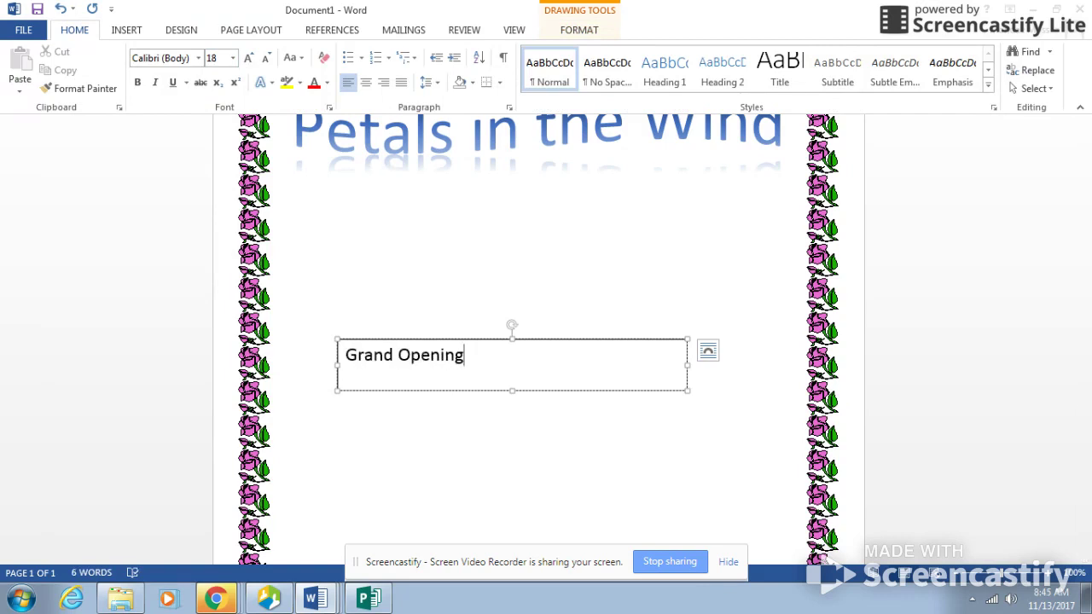
Narrow the "Grand Opening" text box to about 2.46 inches and set its text to font size 26.
{"action": "left_click_drag", "start_coordinate": [687, 365], "coordinate": [526, 361]}
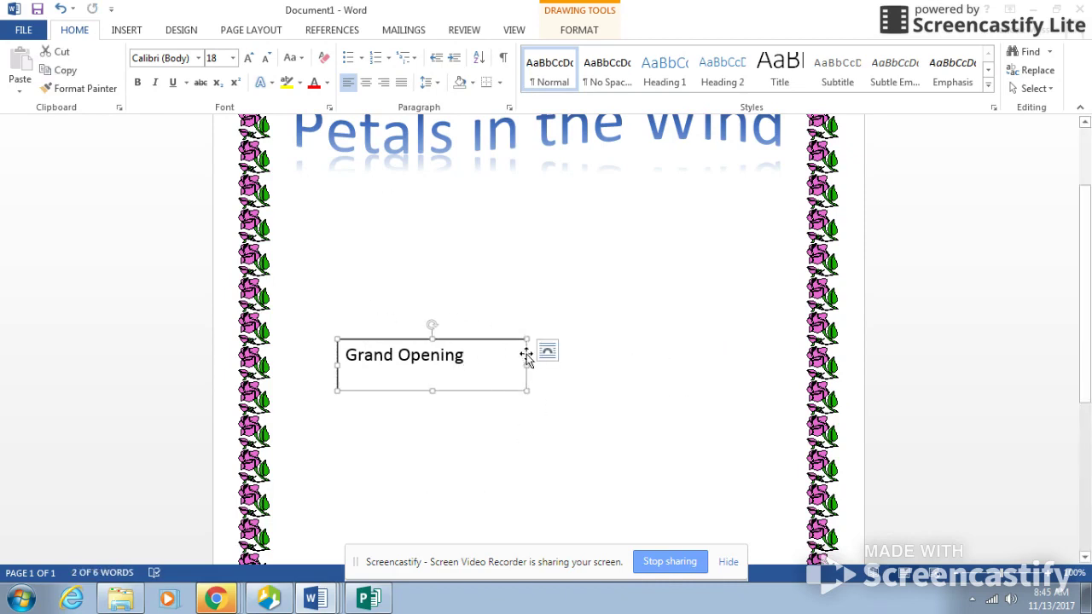
{"action": "left_click_drag", "start_coordinate": [347, 353], "coordinate": [503, 363]}
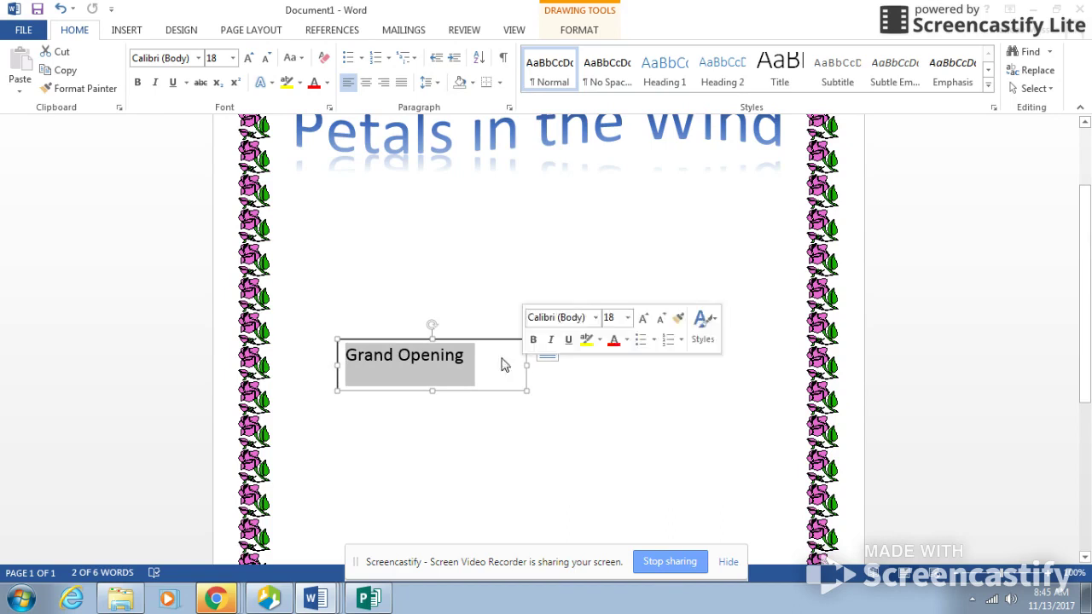
{"action": "left_click", "coordinate": [233, 58]}
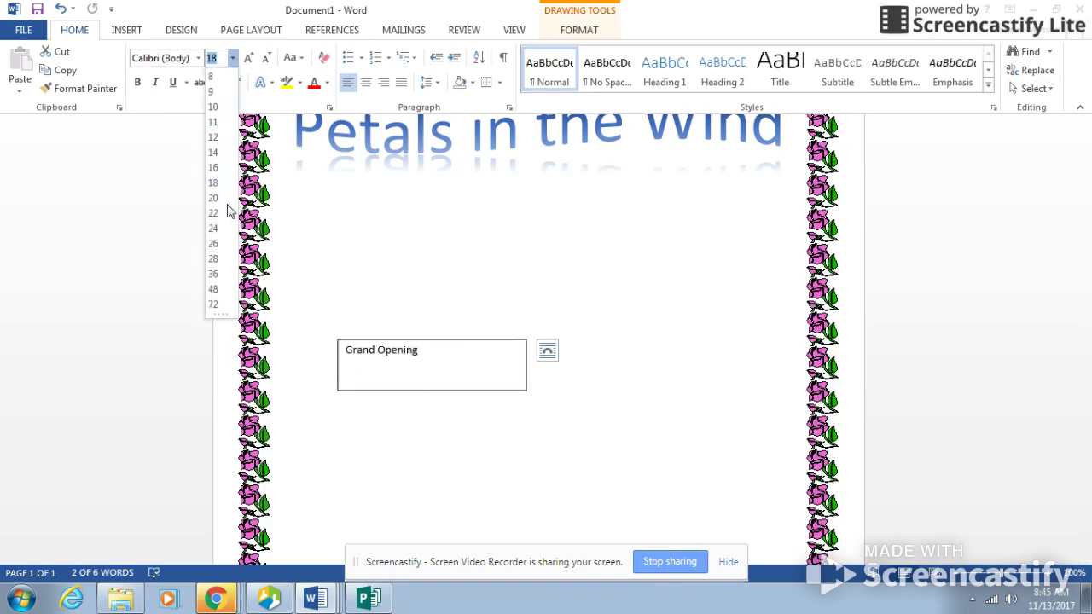
{"action": "left_click", "coordinate": [214, 244]}
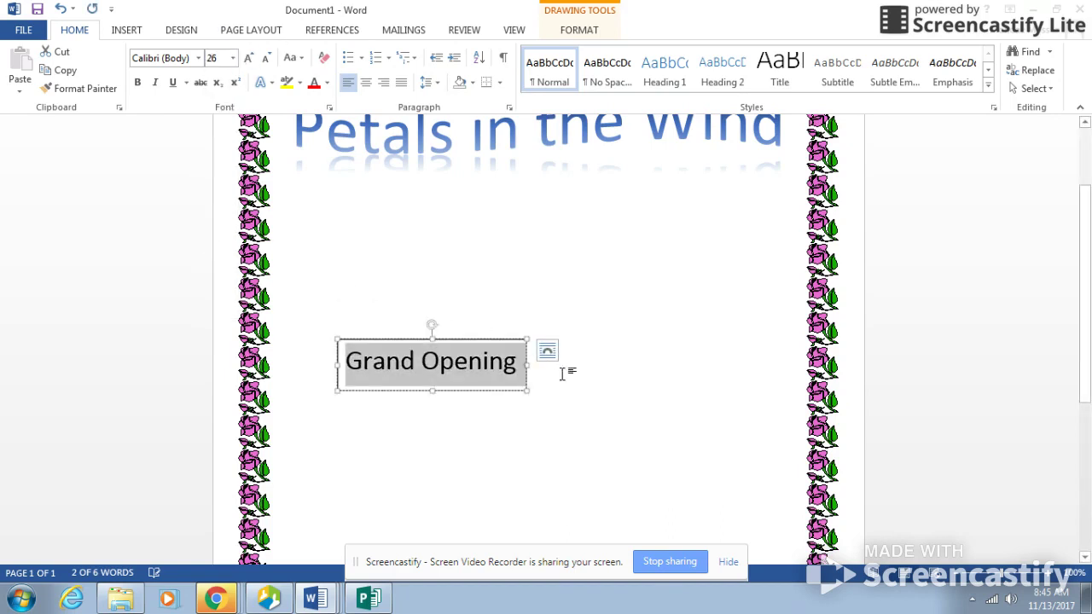
Rotate the "Grand Opening" text box so its text slopes upward, and move it closer to the title and the page's left border.
{"action": "left_click_drag", "start_coordinate": [526, 363], "coordinate": [541, 363]}
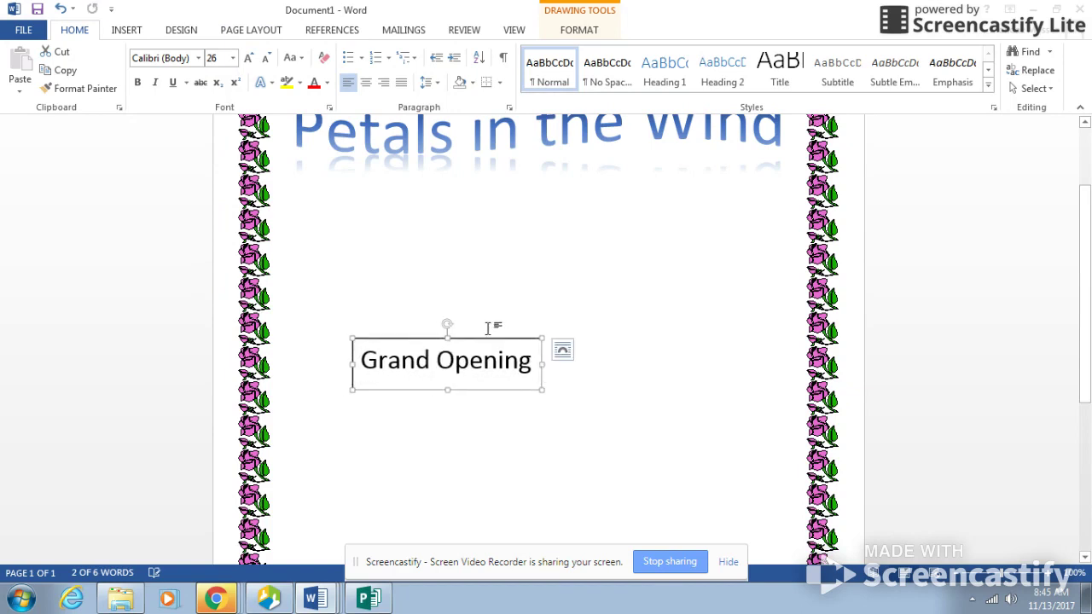
{"action": "left_click_drag", "start_coordinate": [444, 324], "coordinate": [409, 246]}
{"action": "left_click", "coordinate": [541, 368]}
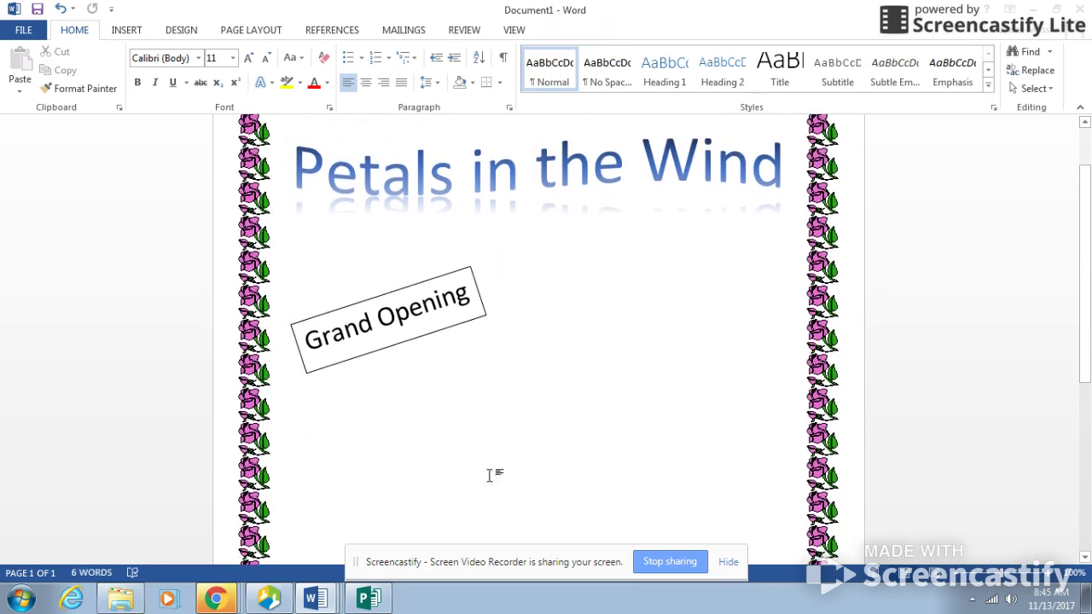
Remove the outline from the tilted "Grand Opening" text box.
{"action": "scroll", "coordinate": [520, 398], "scroll_direction": "down", "scroll_amount": 2}
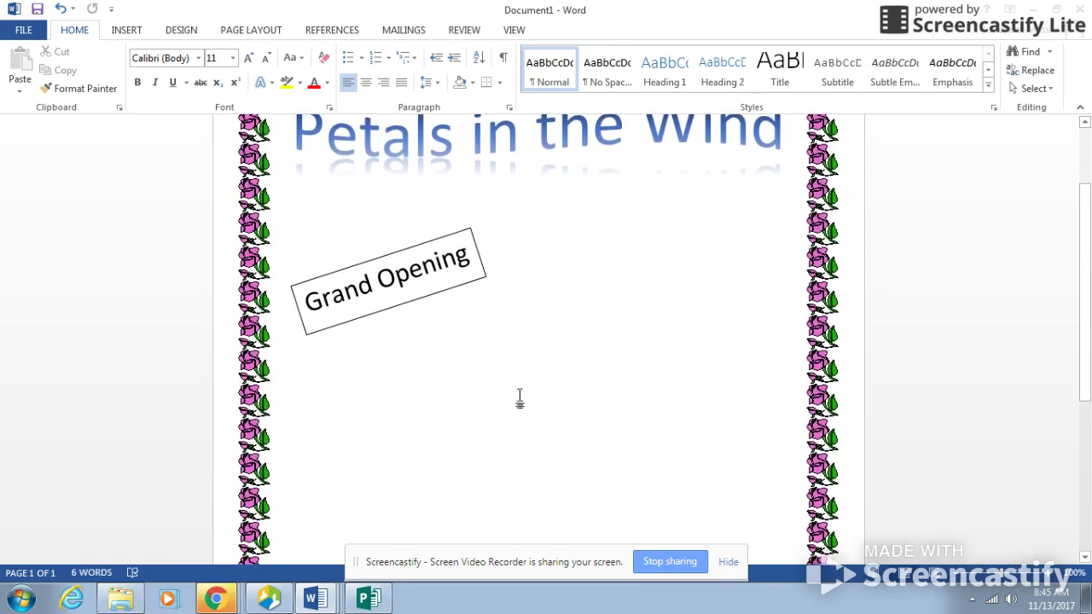
{"action": "left_click", "coordinate": [372, 274]}
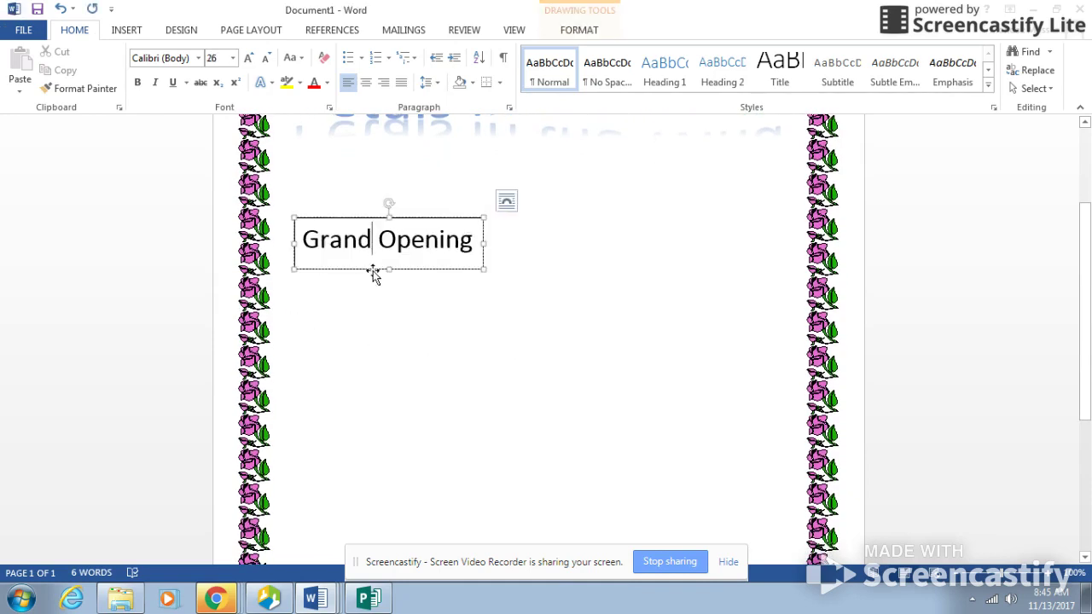
{"action": "left_click", "coordinate": [373, 271]}
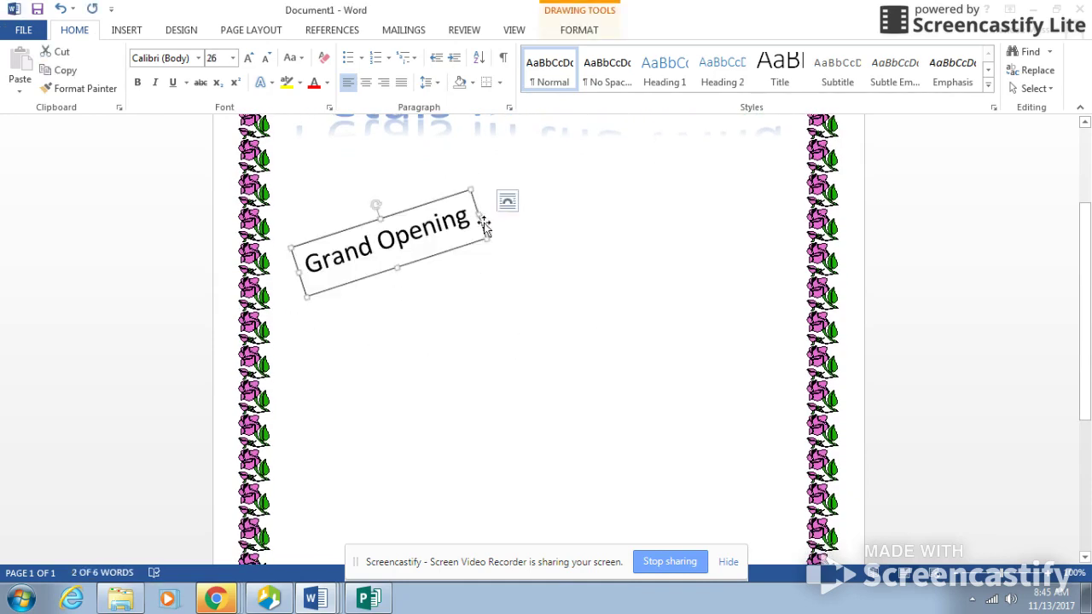
{"action": "left_click", "coordinate": [578, 22]}
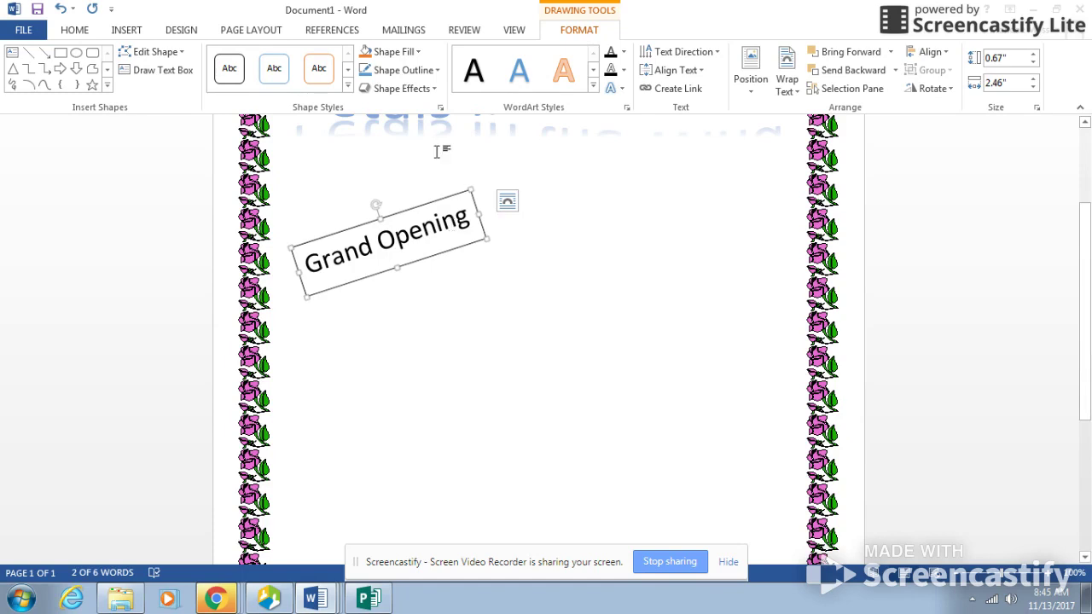
{"action": "left_click", "coordinate": [439, 71]}
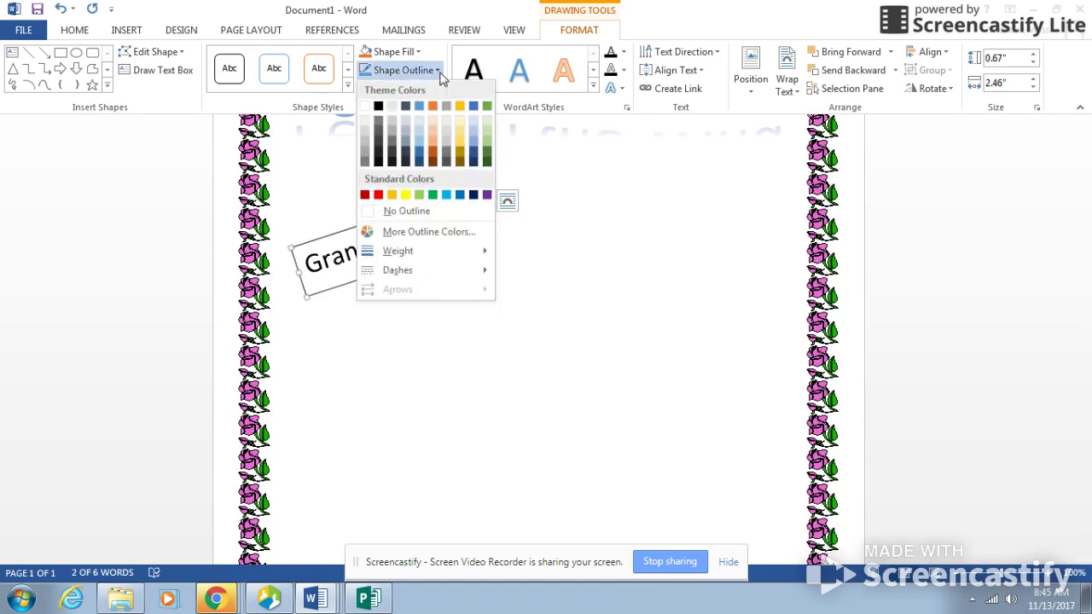
{"action": "left_click", "coordinate": [373, 211]}
{"action": "left_click", "coordinate": [182, 455]}
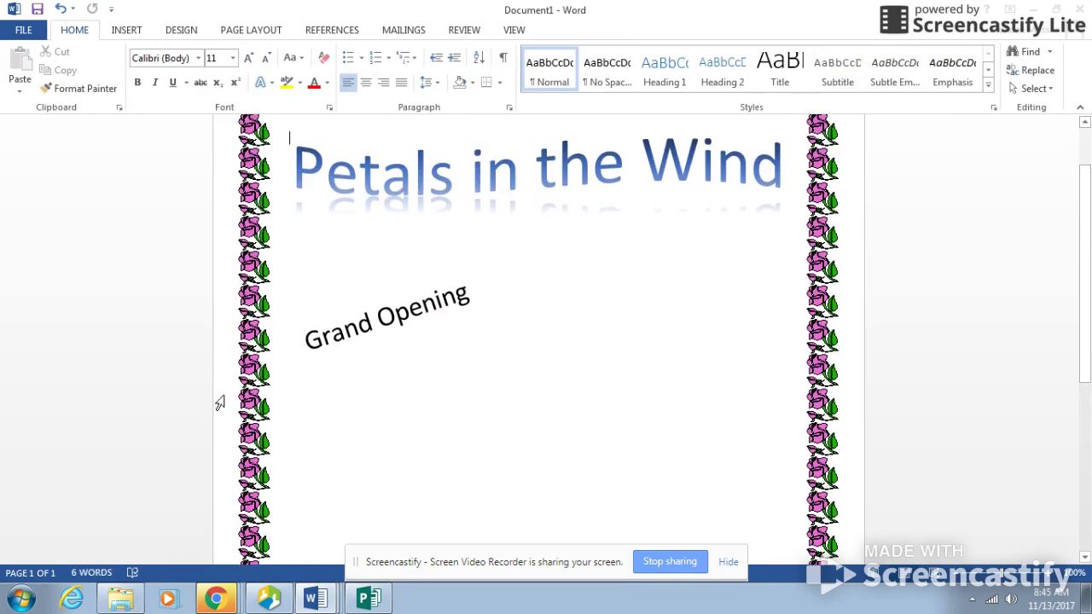
Insert a second WordArt object in the gold style and center it just below the "Petals in the Wind" title.
{"action": "scroll", "coordinate": [550, 490], "scroll_direction": "down", "scroll_amount": 2}
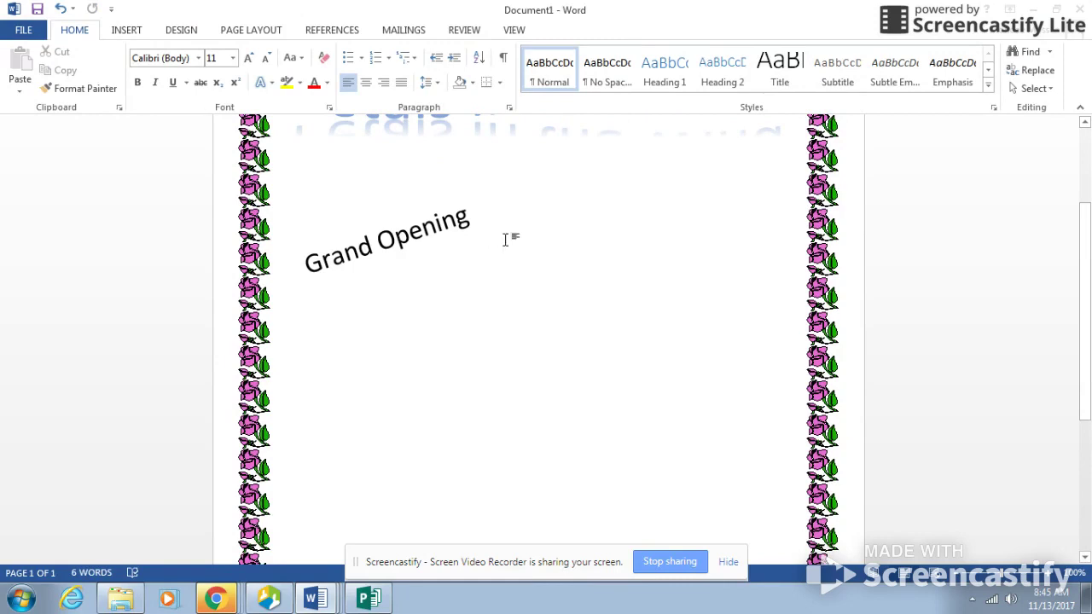
{"action": "scroll", "coordinate": [591, 429], "scroll_direction": "down", "scroll_amount": 1}
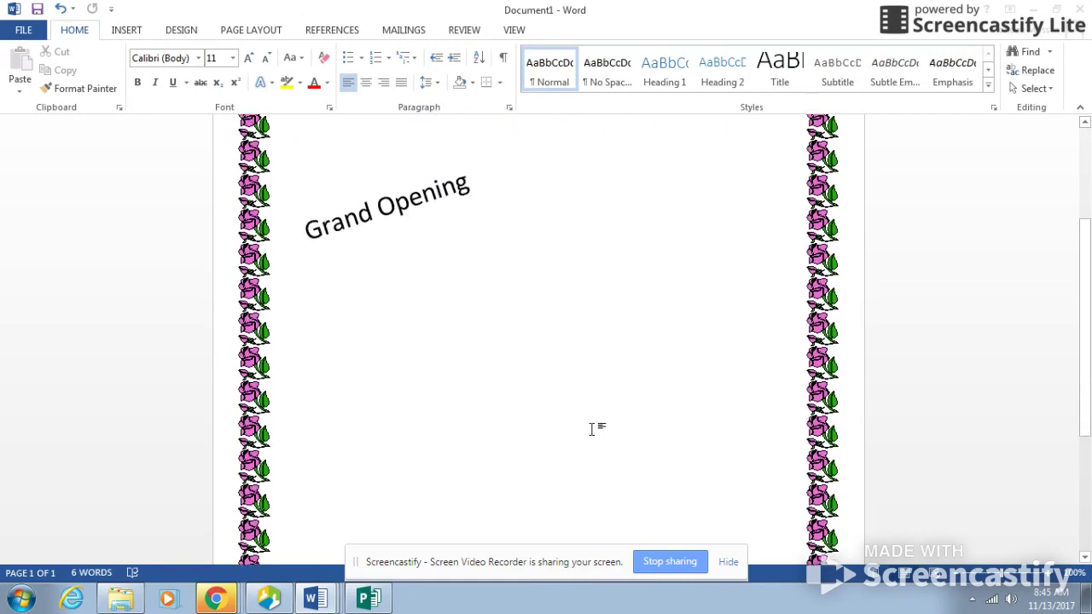
{"action": "scroll", "coordinate": [592, 429], "scroll_direction": "up", "scroll_amount": 3}
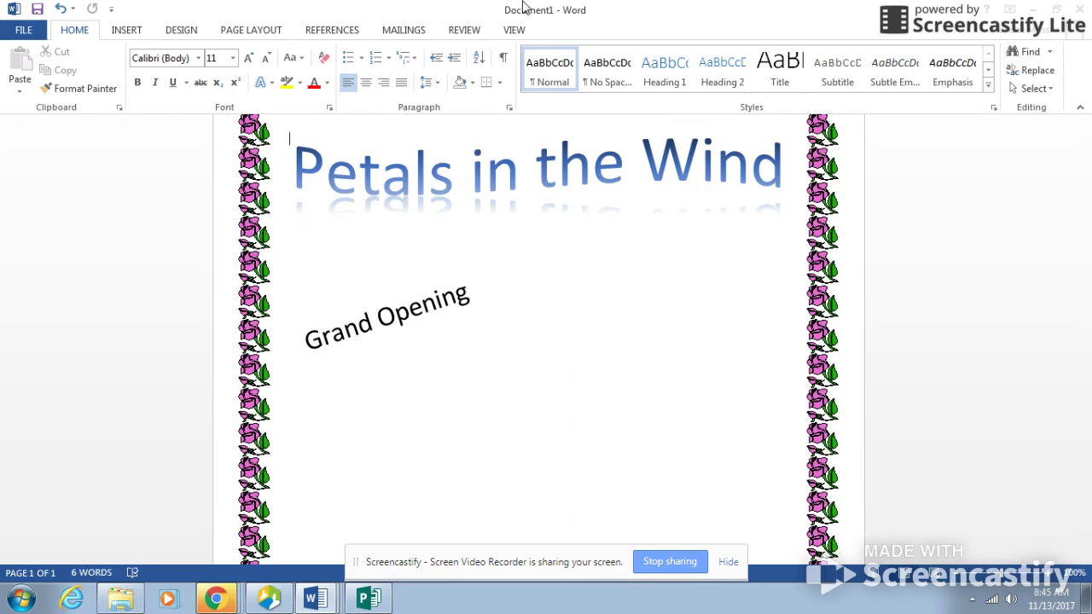
{"action": "left_click", "coordinate": [126, 30]}
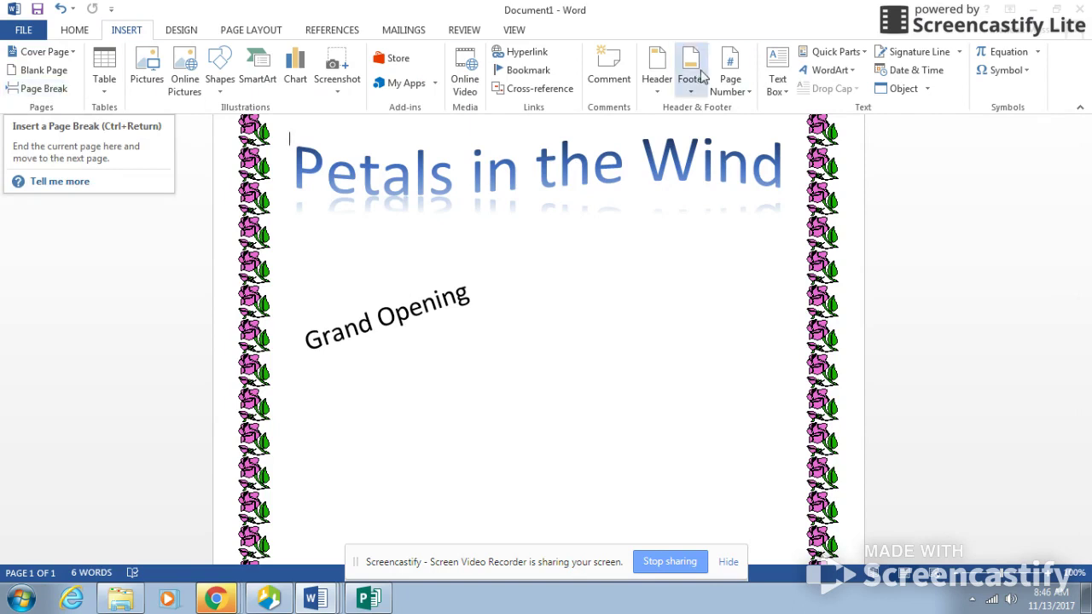
{"action": "left_click", "coordinate": [821, 70]}
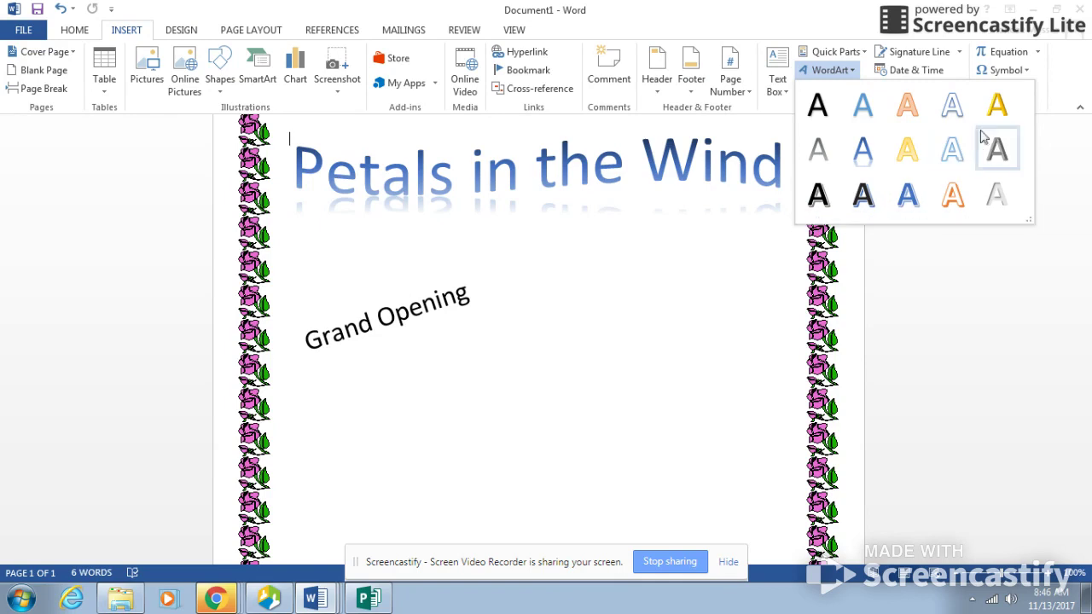
{"action": "left_click", "coordinate": [1000, 109]}
{"action": "left_click_drag", "start_coordinate": [460, 131], "coordinate": [593, 236]}
Replace the gold WordArt's placeholder text with "Florist and Gift Shop".
{"action": "left_click_drag", "start_coordinate": [432, 270], "coordinate": [636, 260]}
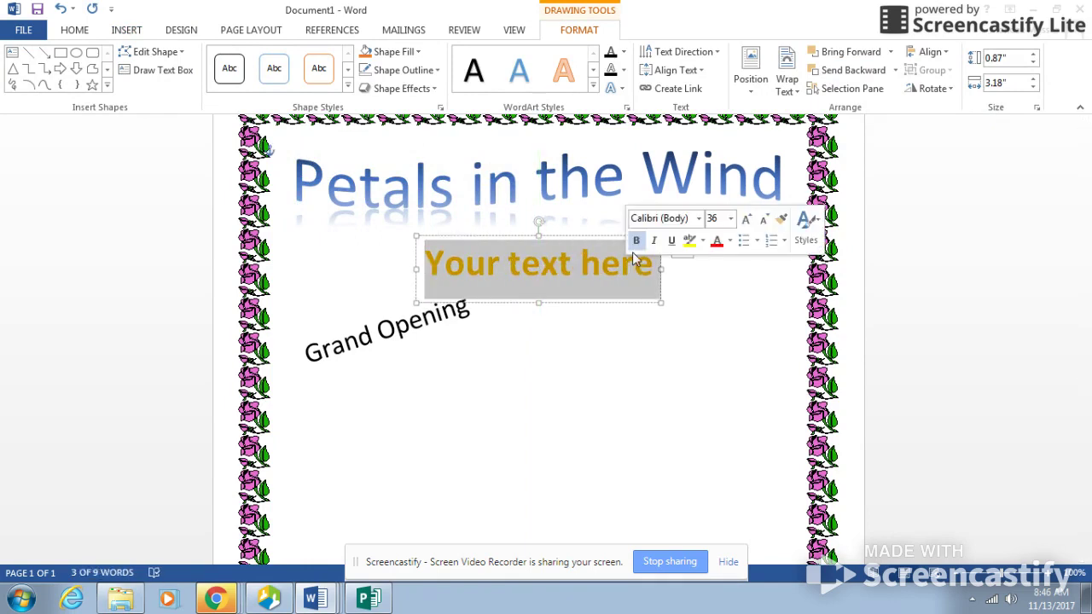
{"action": "type", "text": "Flores"}
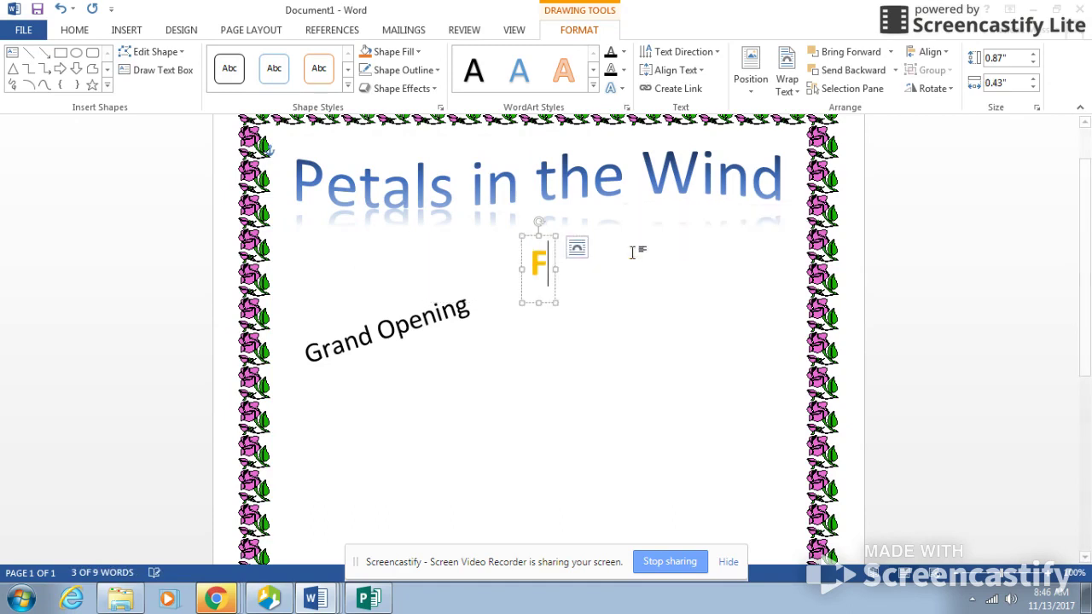
{"action": "key", "text": "BackSpace"}
{"action": "key", "text": "BackSpace"}
{"action": "type", "text": "is"}
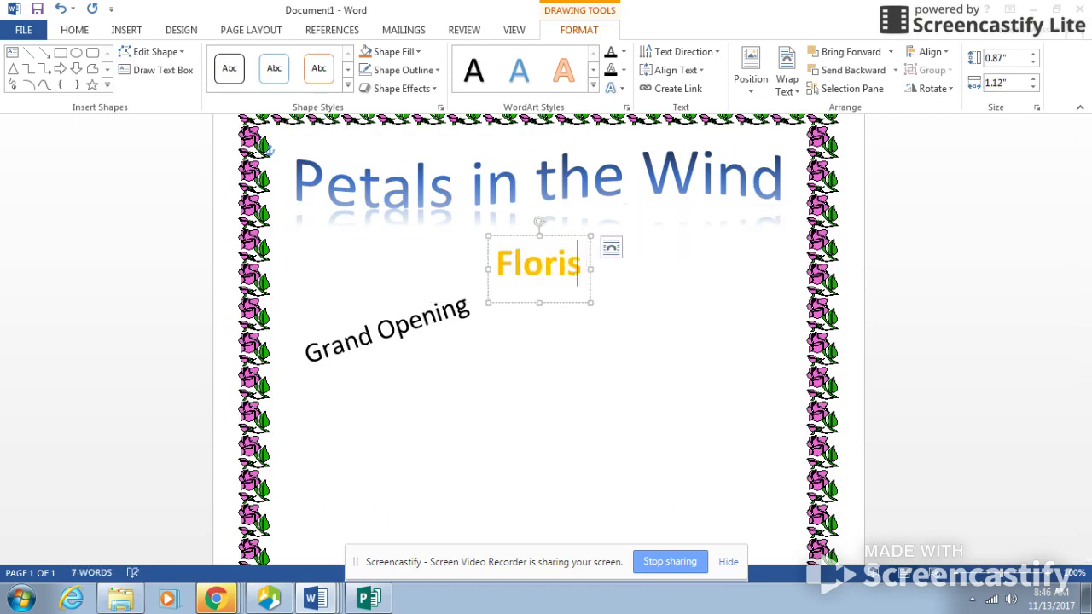
{"action": "type", "text": "t and Gi"}
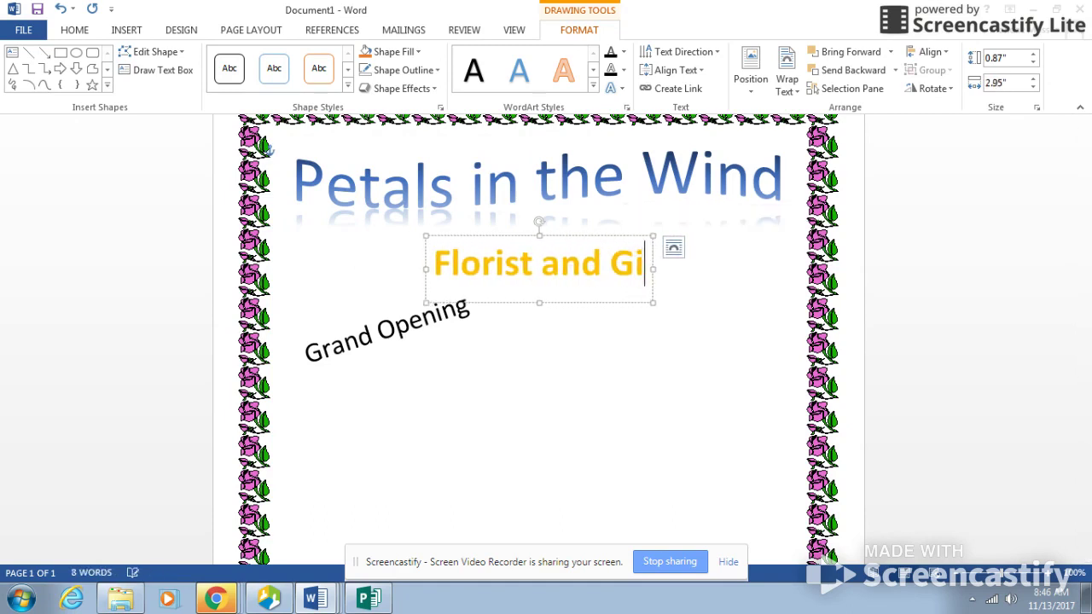
{"action": "type", "text": "ft Shp"}
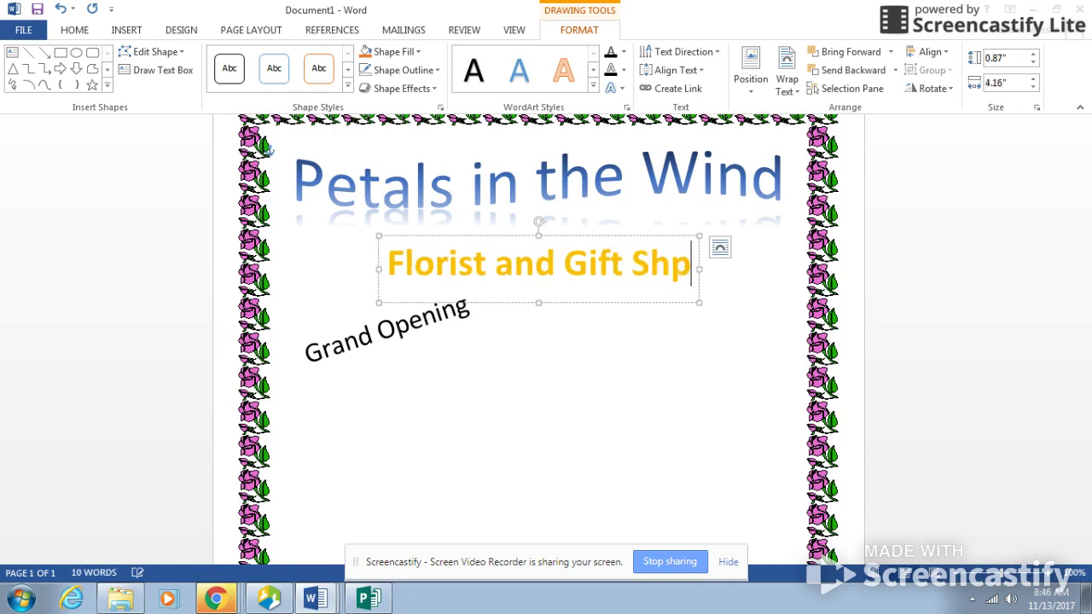
{"action": "key", "text": "BackSpace"}
{"action": "type", "text": "op"}
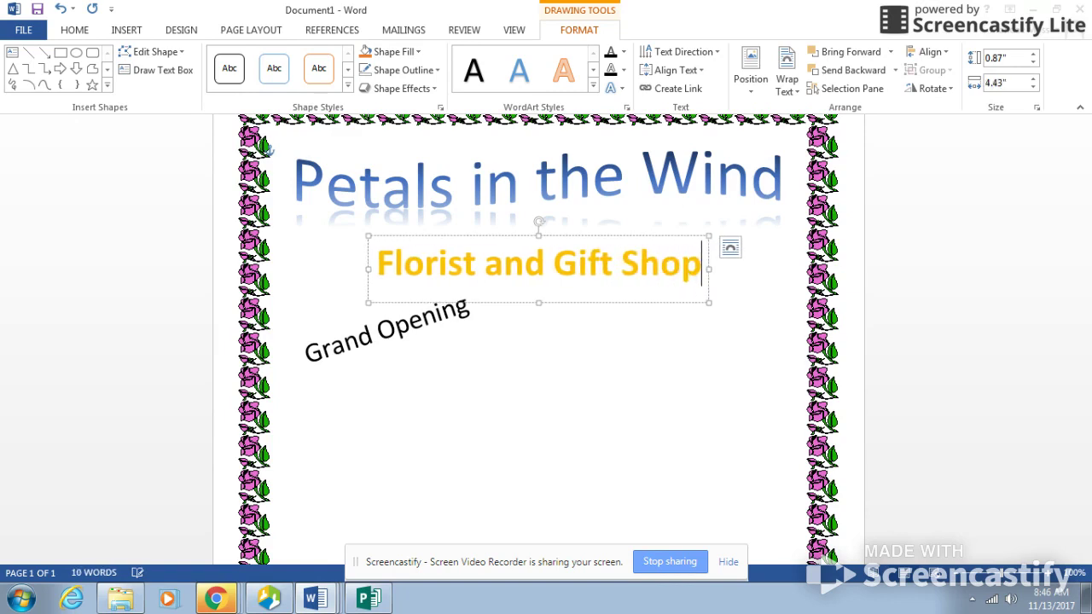
Move the "Grand Opening" text box farther down the page, clear of the gold WordArt.
{"action": "left_click", "coordinate": [396, 338]}
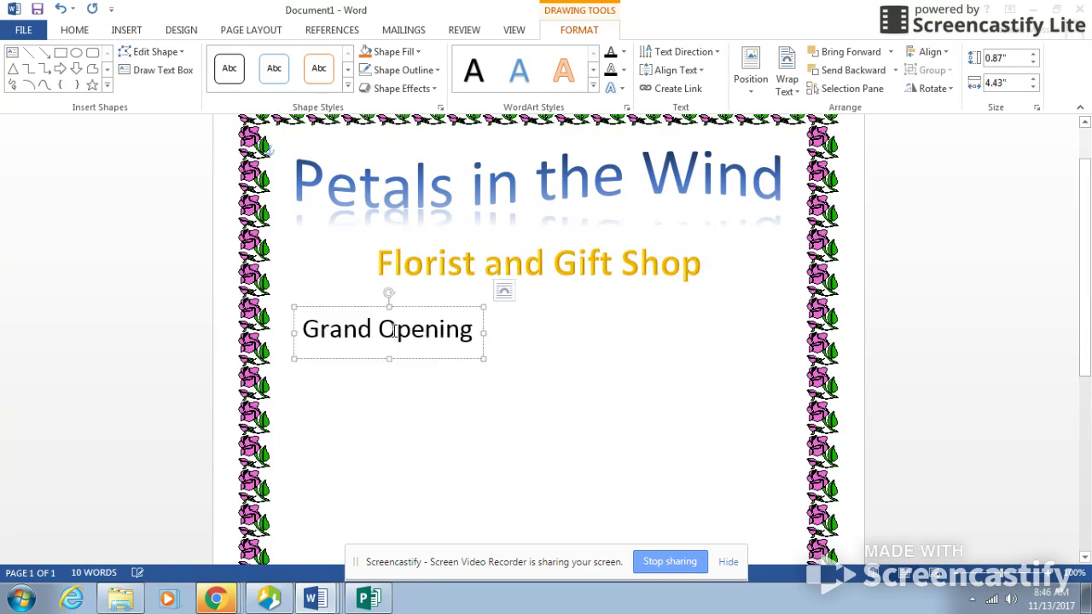
{"action": "left_click_drag", "start_coordinate": [393, 307], "coordinate": [385, 415]}
{"action": "left_click", "coordinate": [665, 446]}
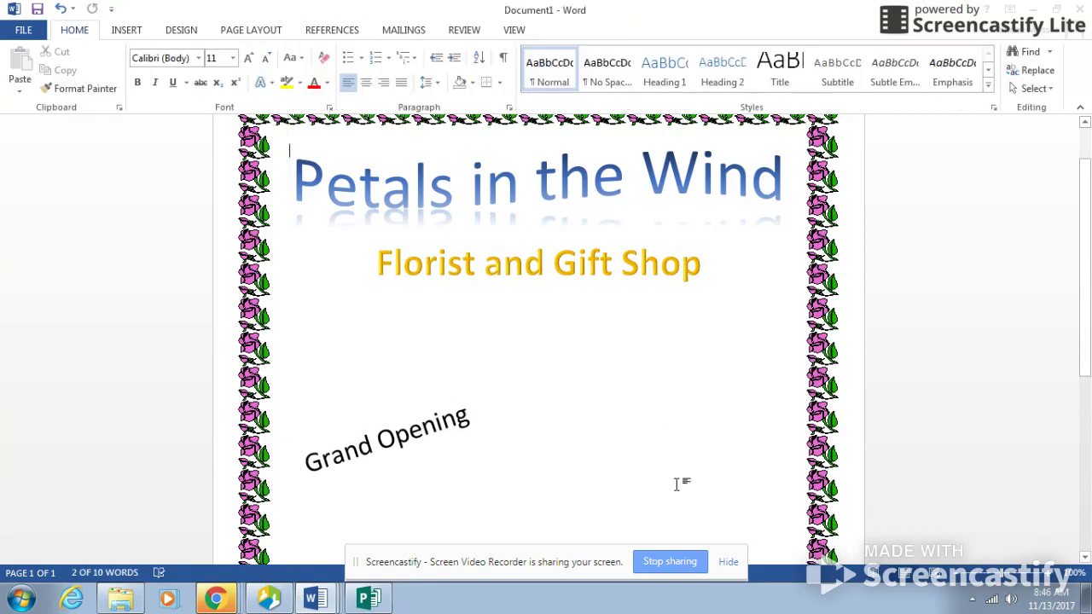
Draw a text box about 3.5 inches wide and 0.52 inches high below "Grand Opening", near the page's right border.
{"action": "scroll", "coordinate": [591, 487], "scroll_direction": "down", "scroll_amount": 2}
{"action": "scroll", "coordinate": [591, 486], "scroll_direction": "down", "scroll_amount": 5}
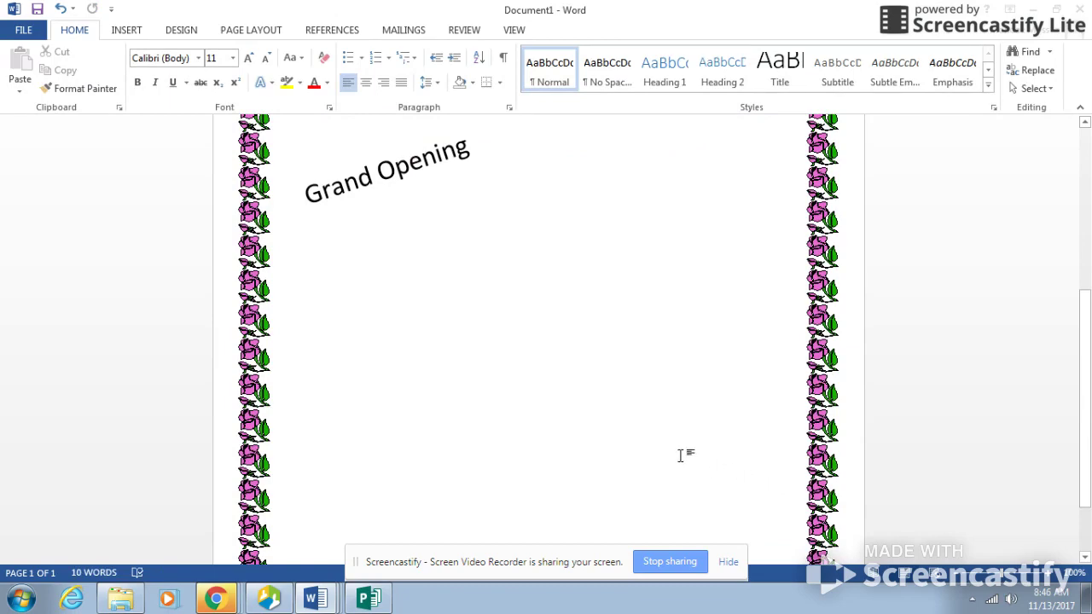
{"action": "scroll", "coordinate": [668, 445], "scroll_direction": "down", "scroll_amount": 2}
{"action": "scroll", "coordinate": [661, 453], "scroll_direction": "up", "scroll_amount": 2}
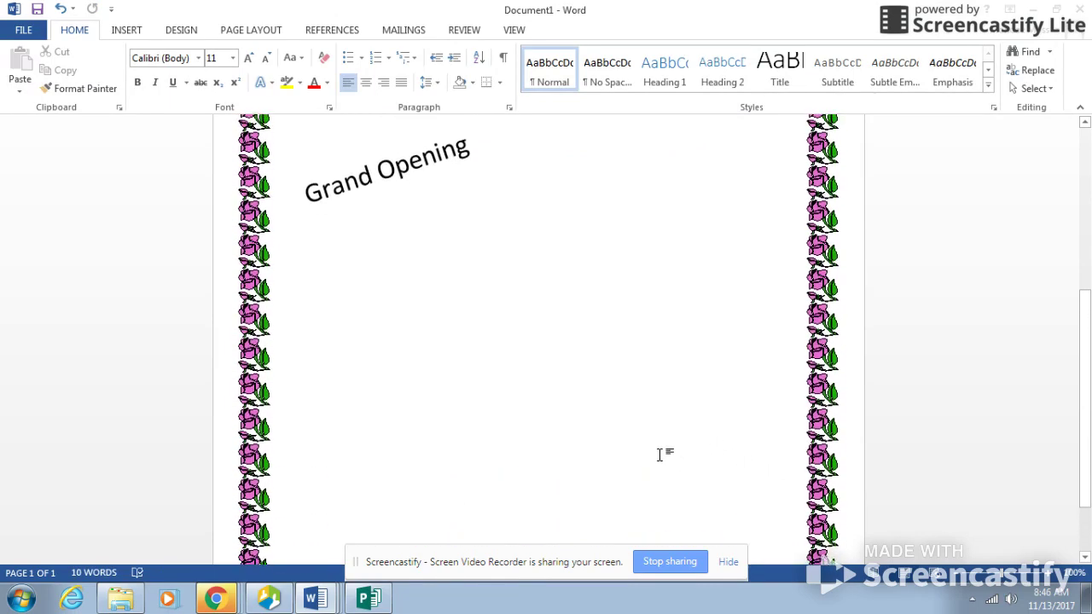
{"action": "scroll", "coordinate": [661, 453], "scroll_direction": "up", "scroll_amount": 4}
{"action": "scroll", "coordinate": [660, 453], "scroll_direction": "down", "scroll_amount": 2}
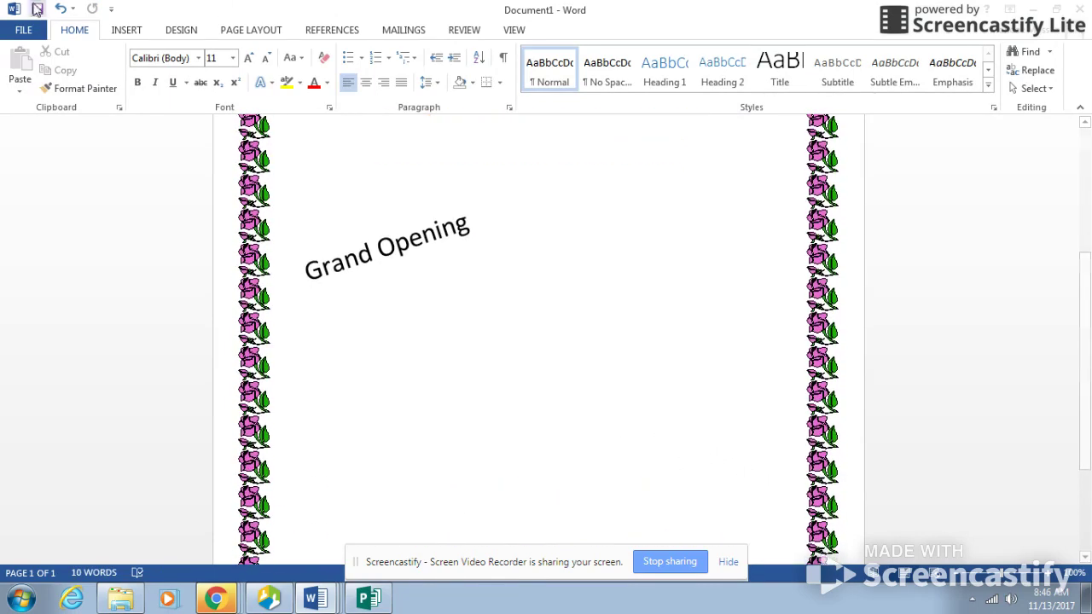
{"action": "left_click", "coordinate": [132, 34]}
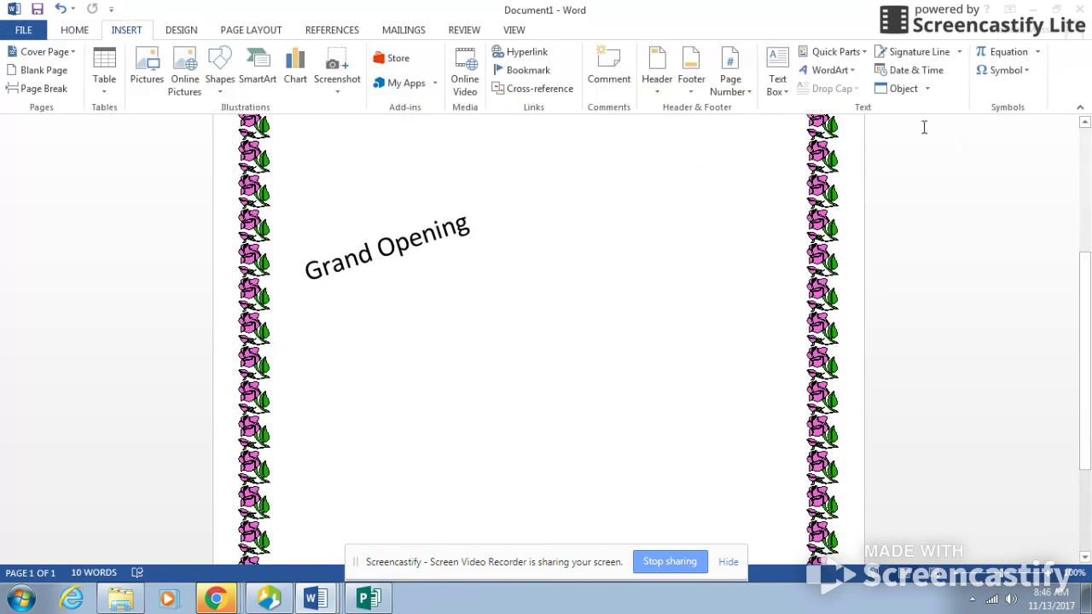
{"action": "left_click", "coordinate": [780, 64]}
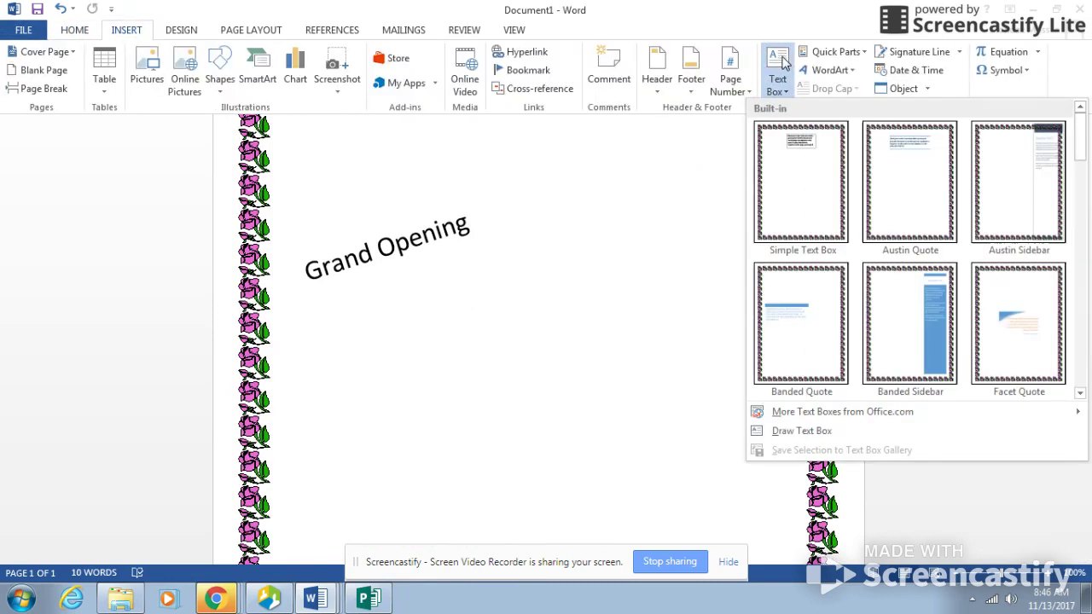
{"action": "left_click", "coordinate": [807, 432]}
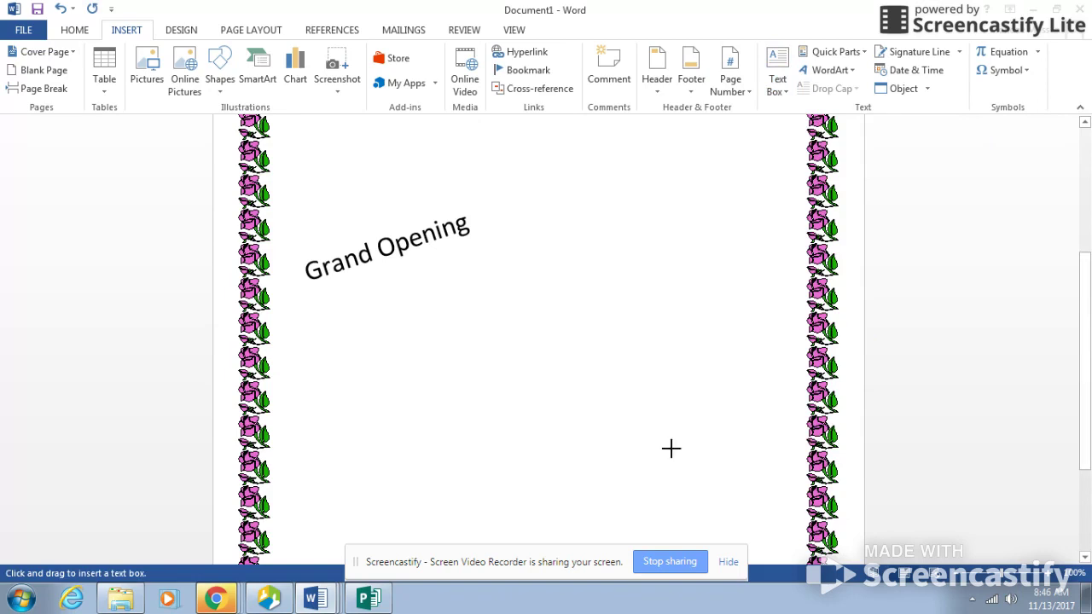
{"action": "mouse_move", "coordinate": [530, 455]}
{"action": "left_mouse_down"}
{"action": "mouse_move", "coordinate": [770, 457]}
{"action": "mouse_move", "coordinate": [776, 519]}
{"action": "mouse_move", "coordinate": [800, 495]}
{"action": "left_mouse_up"}
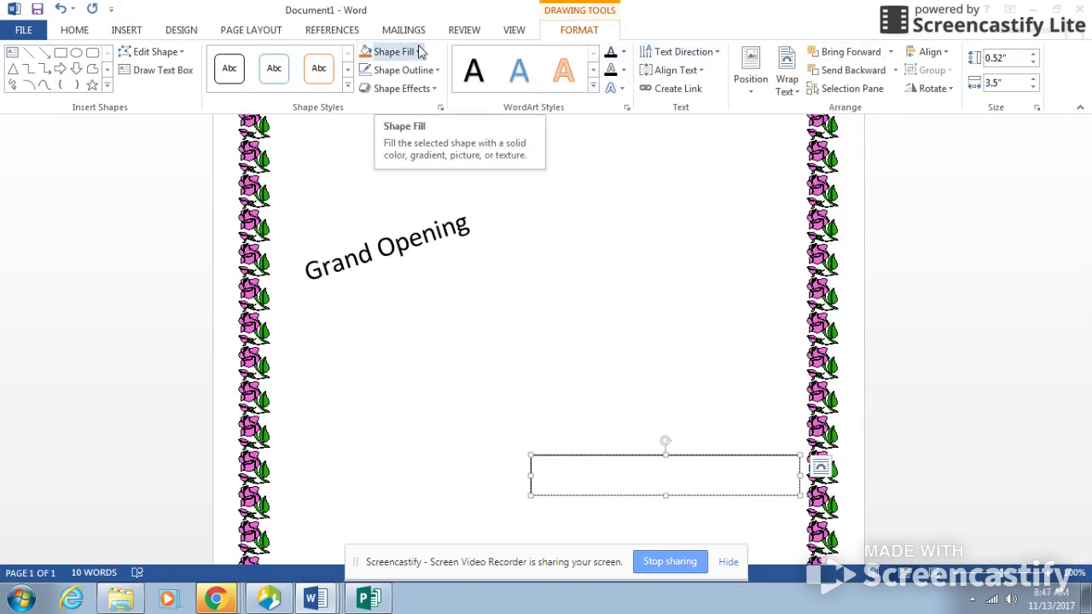
Enter "Wednesday, November 15, 2017" in the new text box and start a second line.
{"action": "type", "text": "Wednesd"}
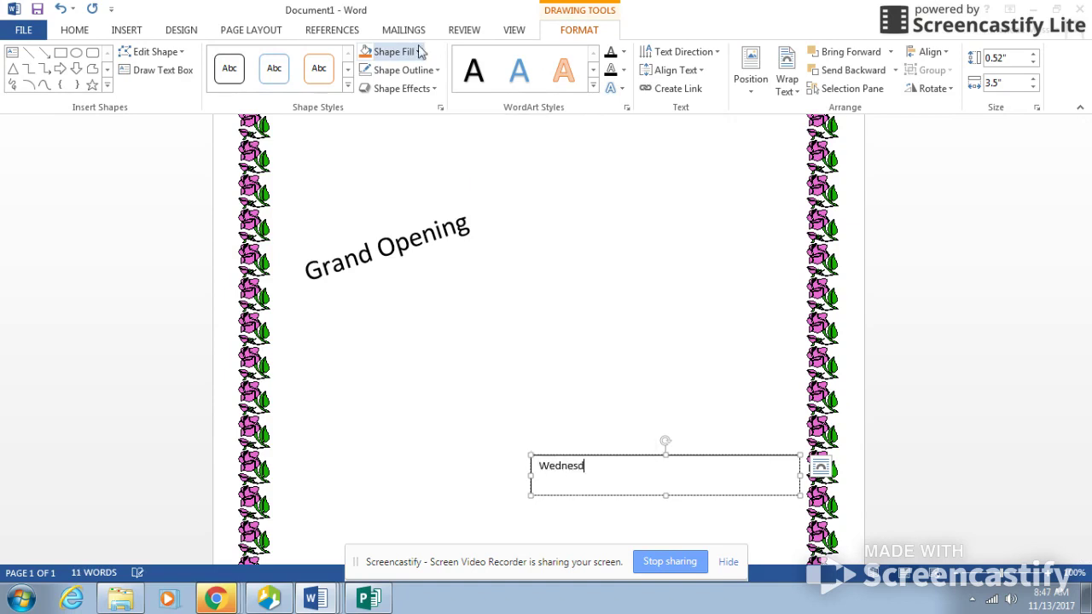
{"action": "type", "text": "ay, November 15, 2017"}
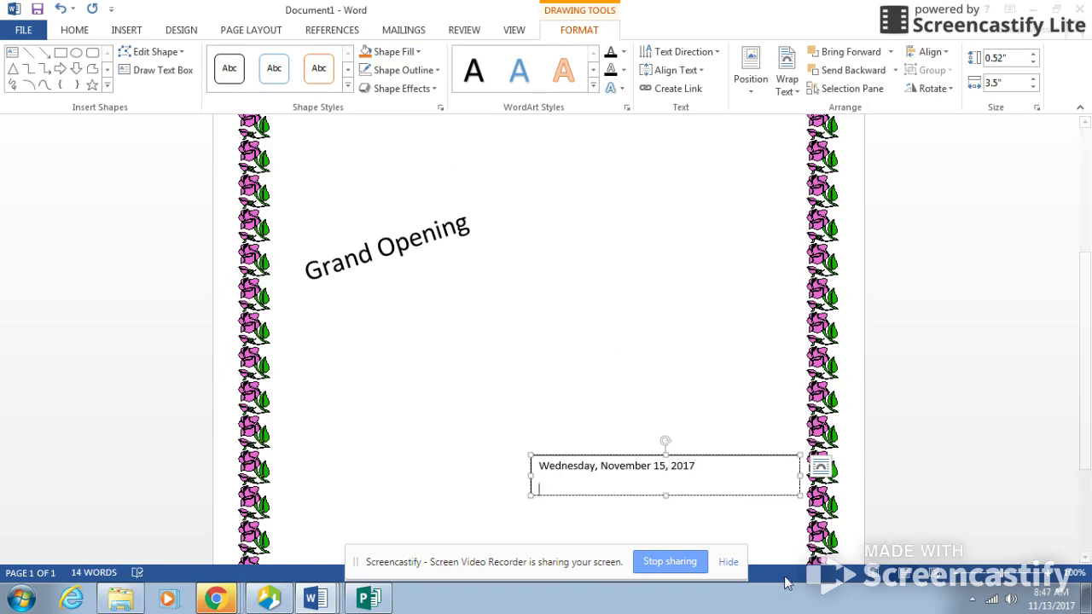
{"action": "left_click", "coordinate": [667, 503]}
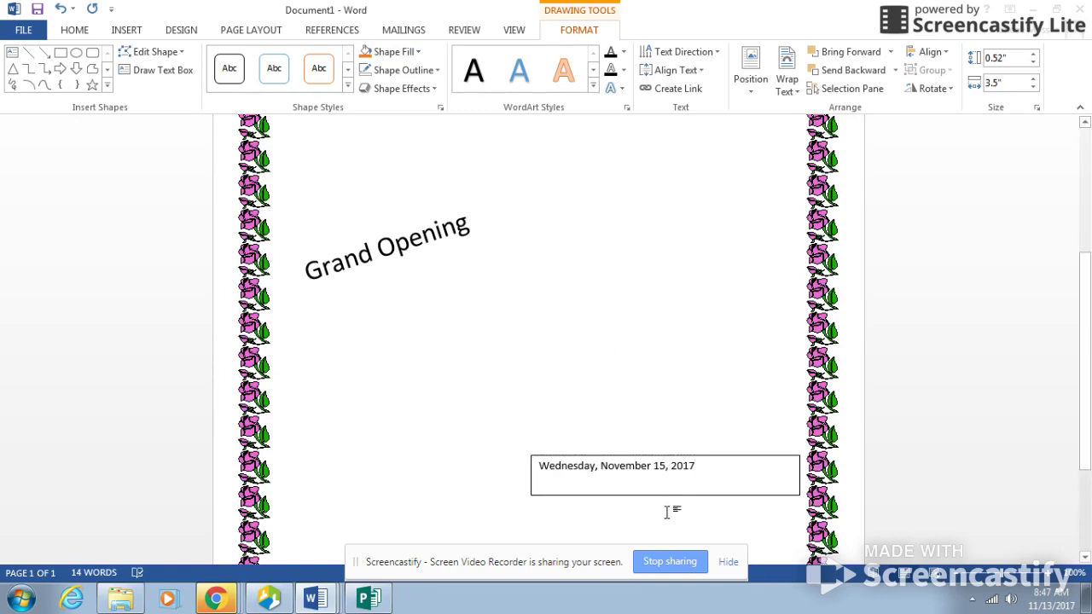
Enter "9:00 a.m – 5:00 p.m" as the second line of the date text box.
{"action": "scroll", "coordinate": [661, 397], "scroll_direction": "down", "scroll_amount": 5}
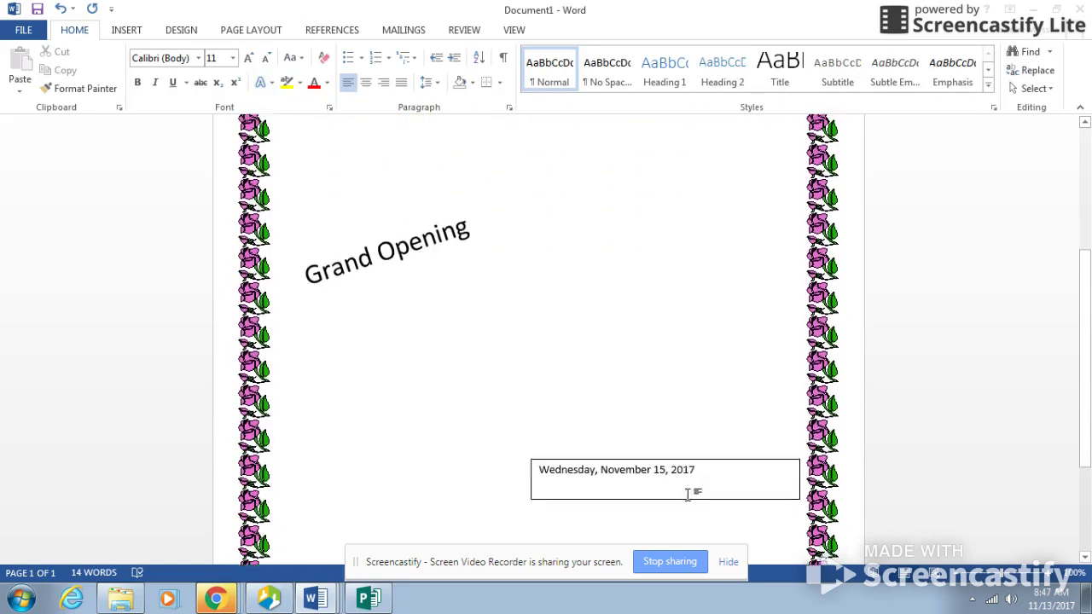
{"action": "left_click", "coordinate": [717, 427]}
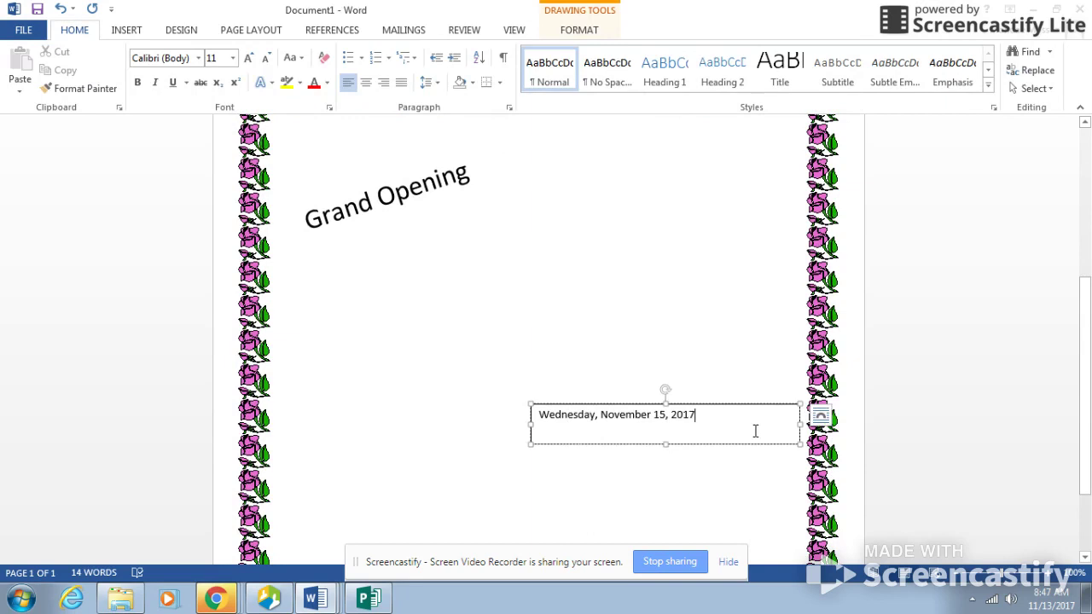
{"action": "key", "text": "Return"}
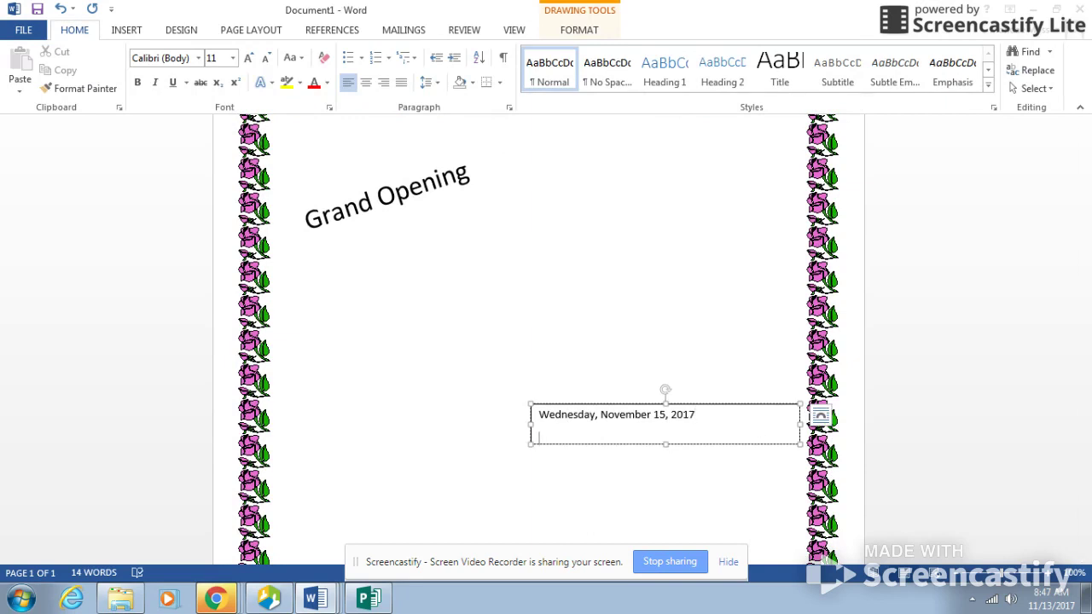
{"action": "type", "text": "co"}
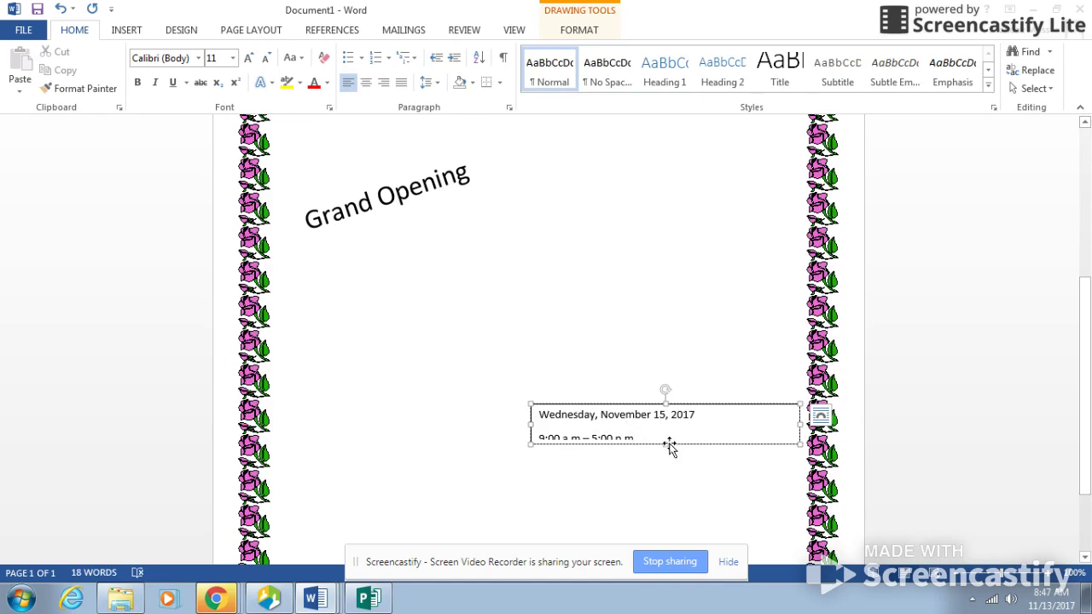
Extend the date text box downward to about 0.91 inches high so the hours line fits.
{"action": "left_click", "coordinate": [663, 500]}
{"action": "scroll", "coordinate": [682, 500], "scroll_direction": "up", "scroll_amount": 5}
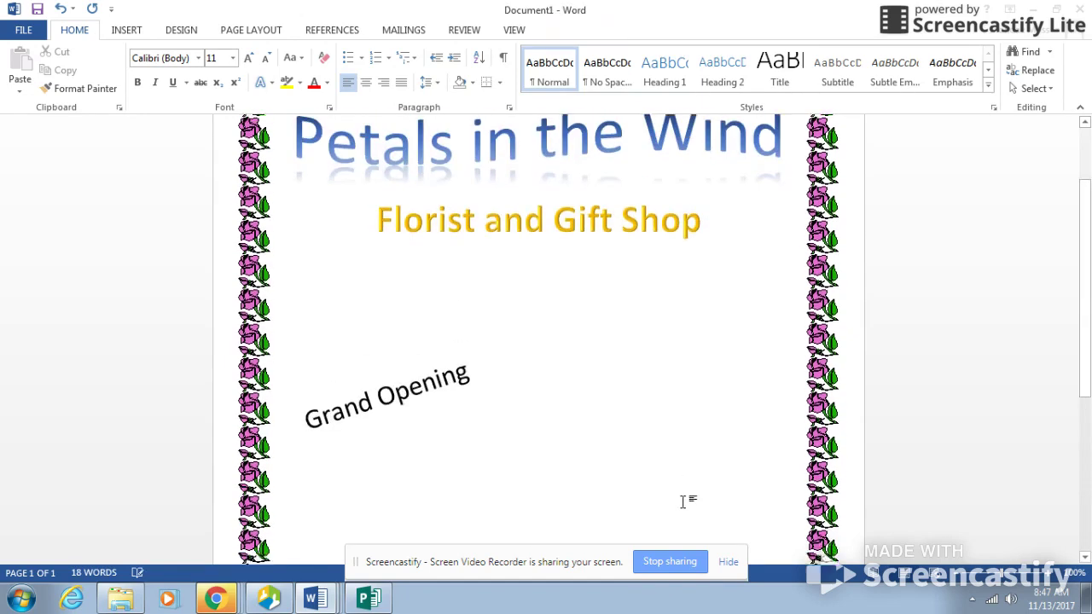
{"action": "scroll", "coordinate": [663, 428], "scroll_direction": "down", "scroll_amount": 5}
{"action": "left_click", "coordinate": [665, 404]}
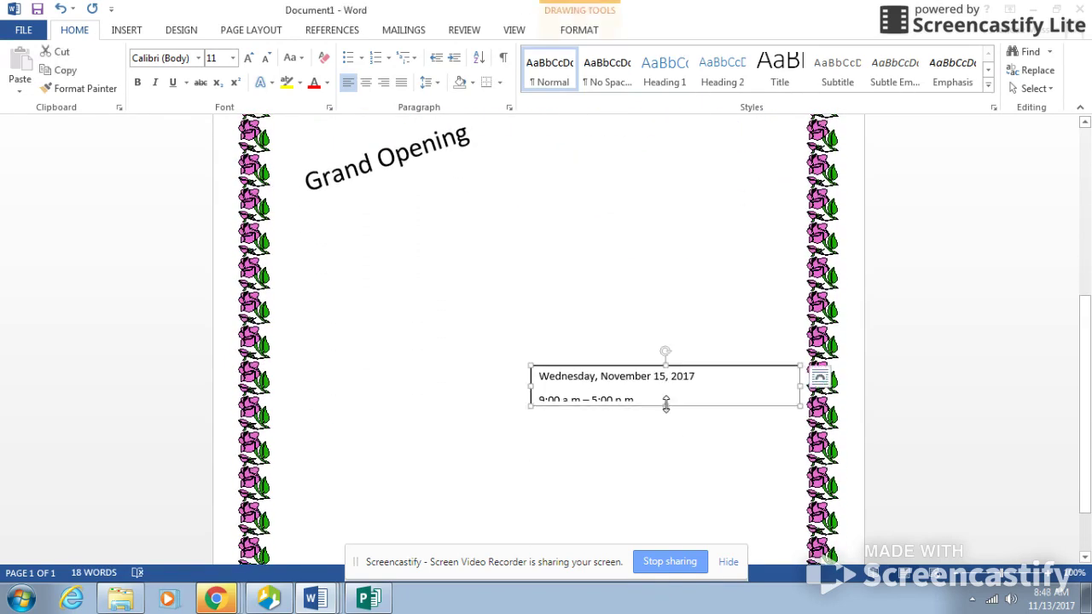
{"action": "left_click_drag", "start_coordinate": [666, 407], "coordinate": [665, 435]}
Correct "a.m" and "p.m" in the hours line to the suggested spellings "a.m." and "p.m.".
{"action": "left_click", "coordinate": [565, 399]}
{"action": "right_click", "coordinate": [573, 399]}
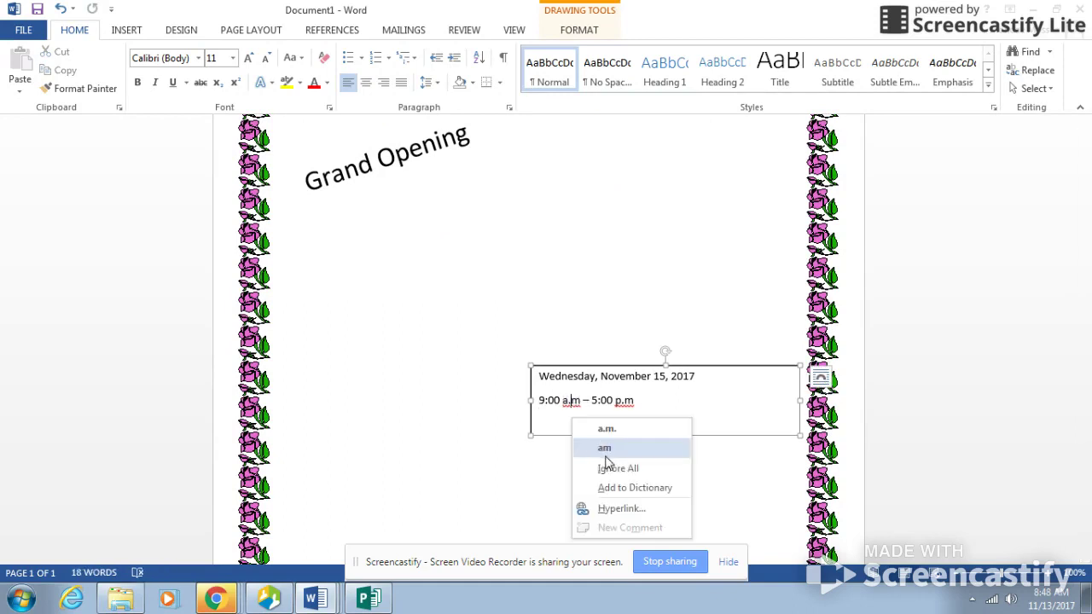
{"action": "left_click", "coordinate": [605, 426]}
{"action": "right_click", "coordinate": [629, 399]}
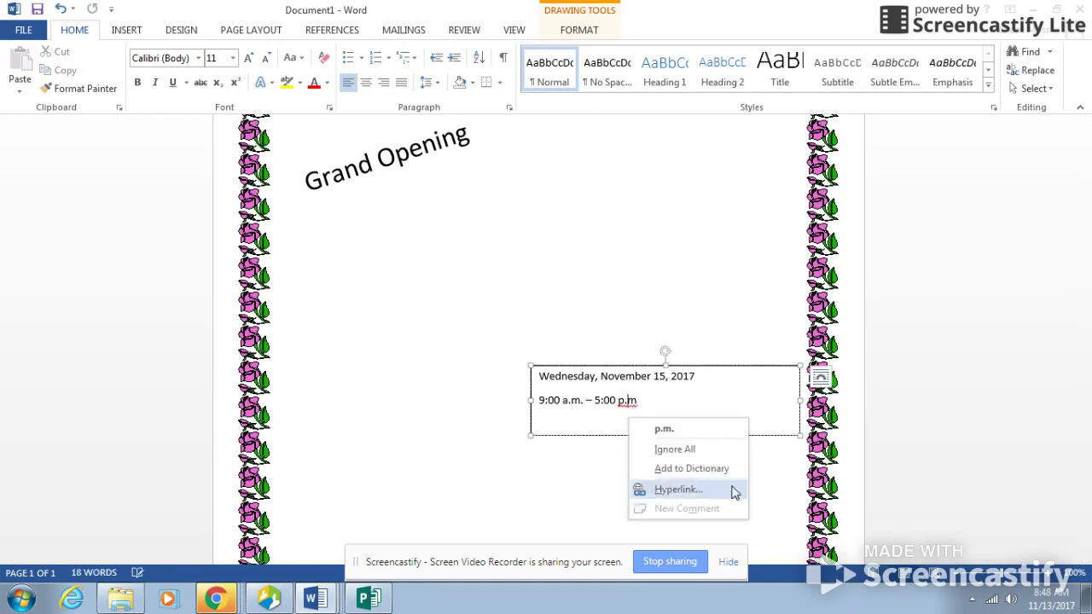
{"action": "left_click", "coordinate": [688, 430]}
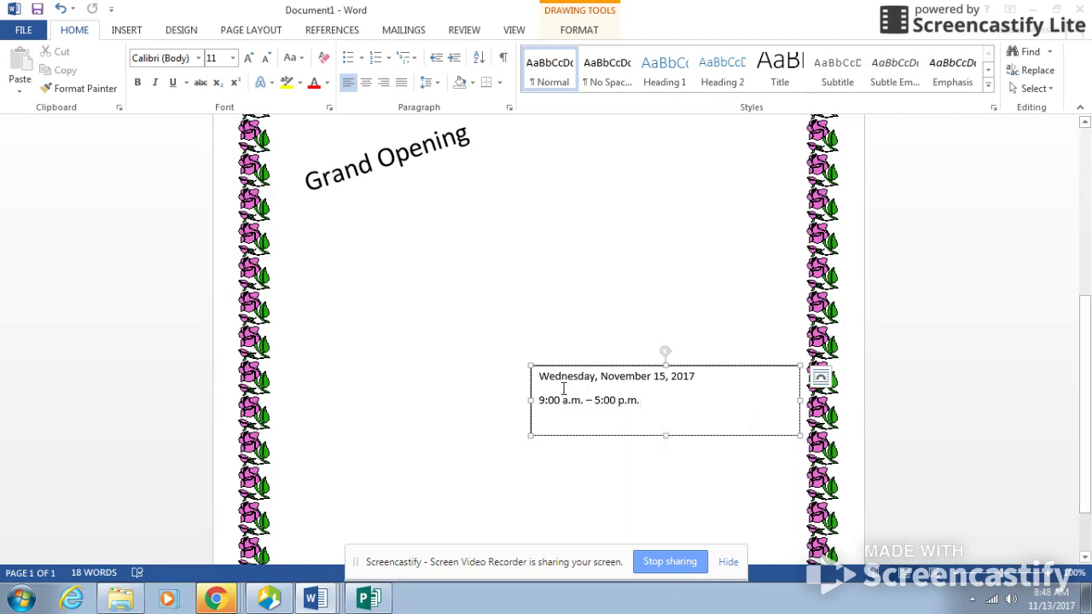
Set the date and hours text to size 20 and widen its box to about 4.33 inches.
{"action": "left_click_drag", "start_coordinate": [540, 375], "coordinate": [678, 419]}
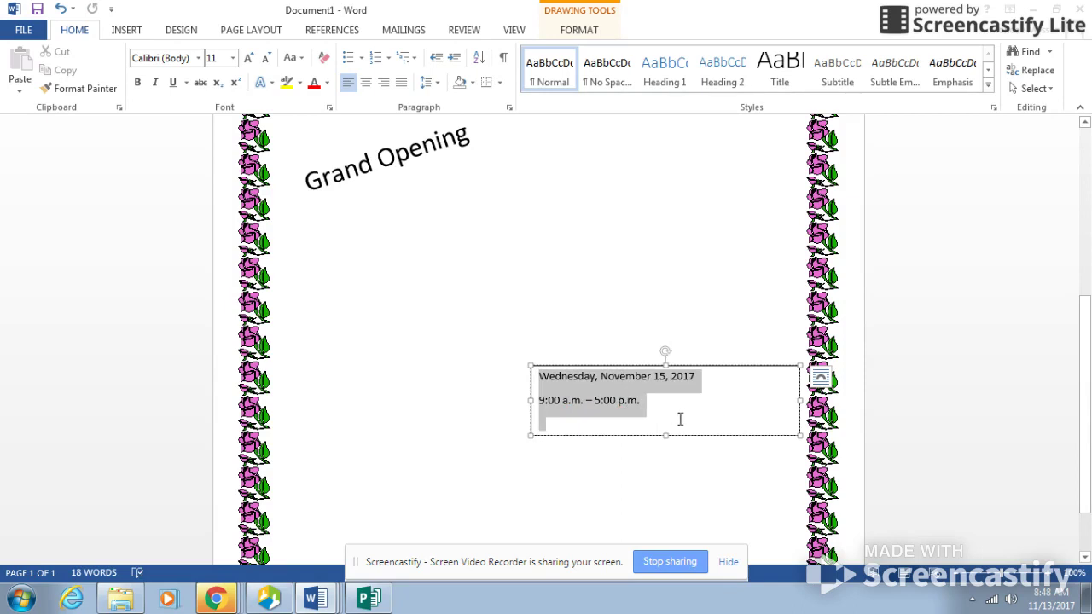
{"action": "left_click", "coordinate": [232, 57]}
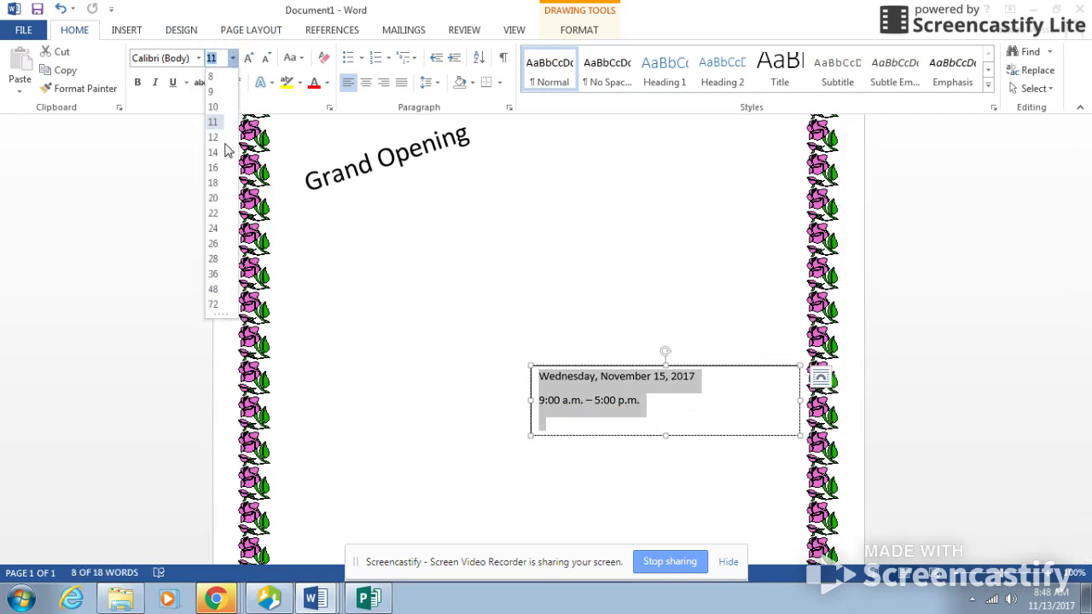
{"action": "left_click", "coordinate": [213, 198]}
{"action": "left_click_drag", "start_coordinate": [529, 399], "coordinate": [466, 403]}
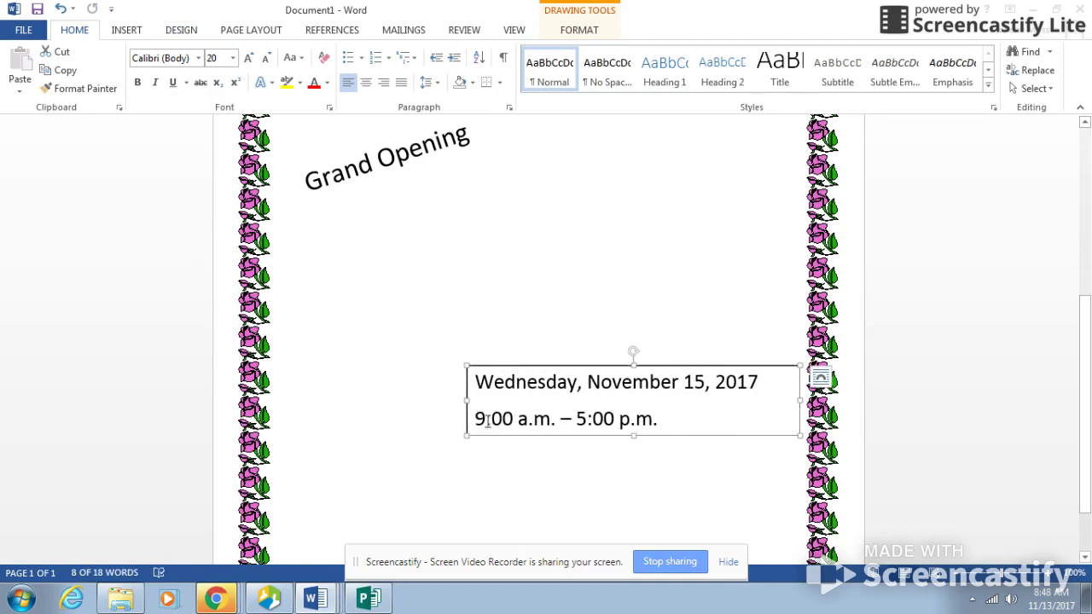
Change the font of the date and hours lines to Baskerville Old Face.
{"action": "left_click_drag", "start_coordinate": [480, 382], "coordinate": [670, 418]}
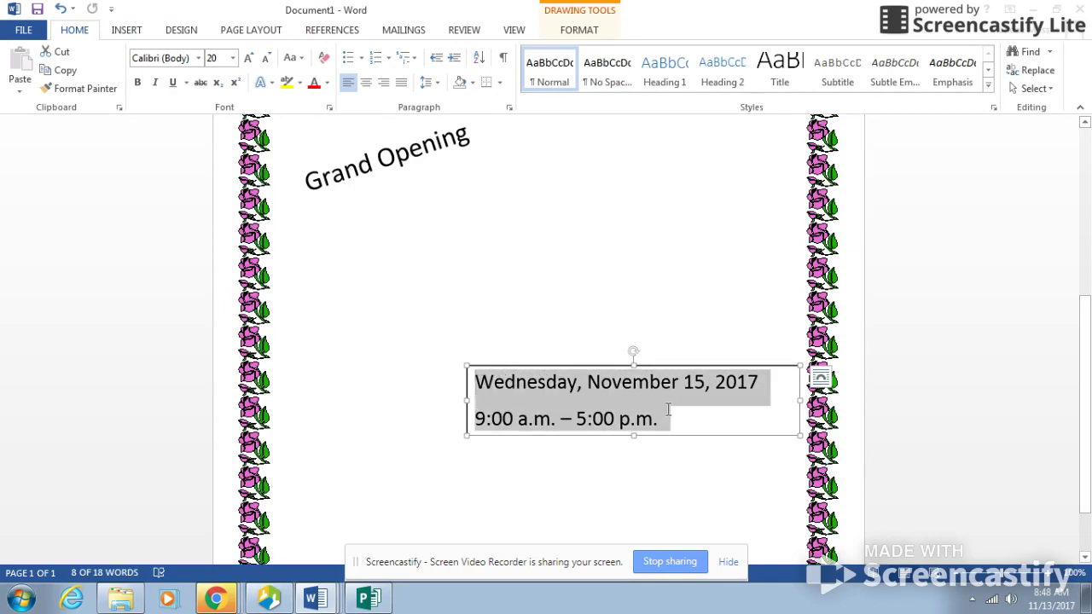
{"action": "left_click", "coordinate": [198, 59]}
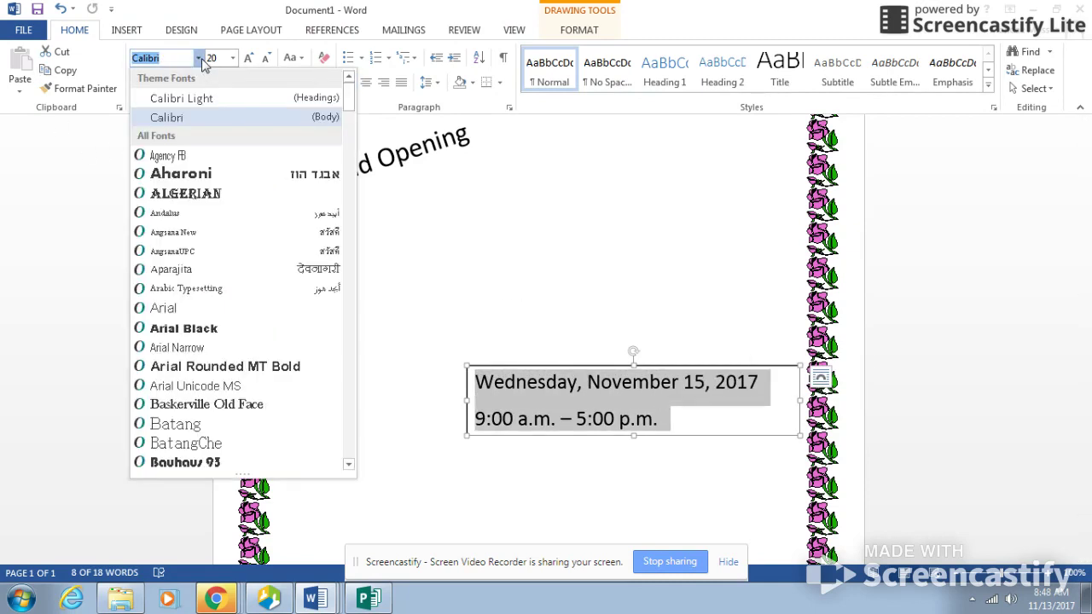
{"action": "left_click", "coordinate": [243, 406]}
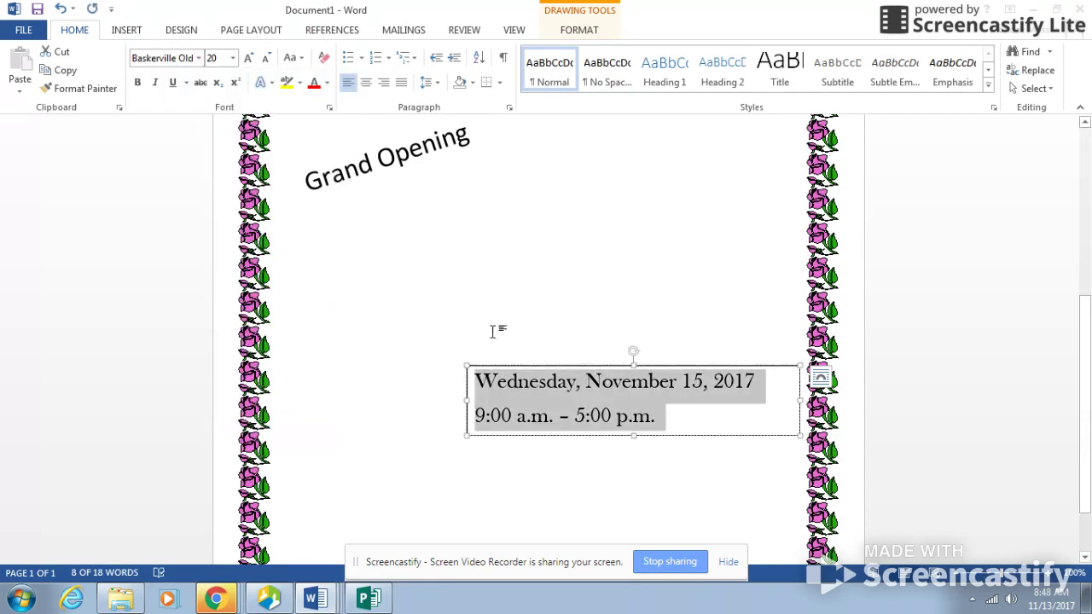
Move the date text box to the middle of the page just above the lower border and center its two lines.
{"action": "scroll", "coordinate": [544, 369], "scroll_direction": "down", "scroll_amount": 1}
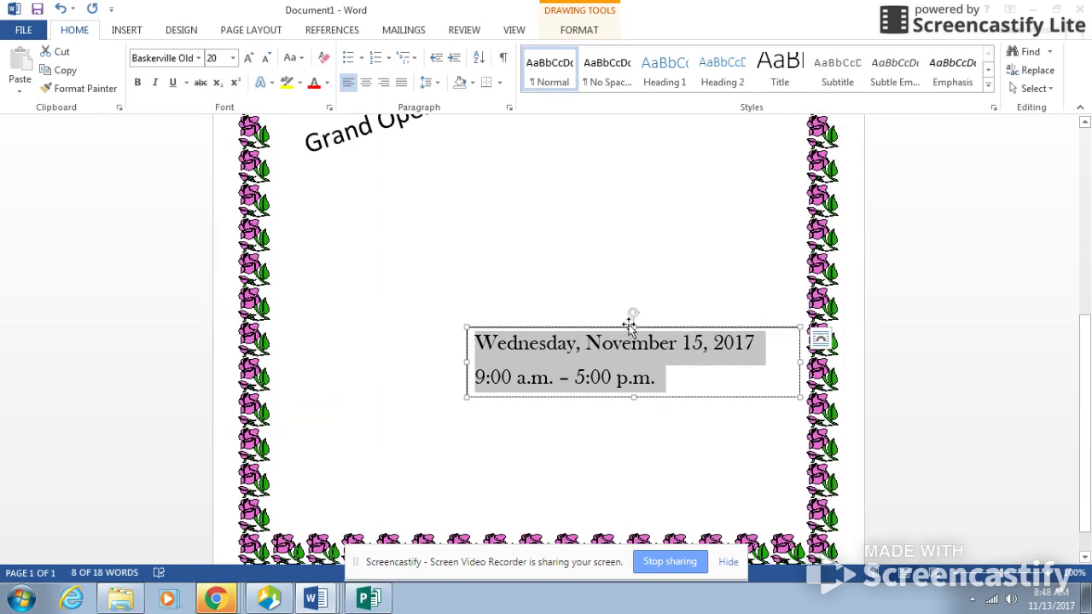
{"action": "left_click_drag", "start_coordinate": [629, 322], "coordinate": [533, 407]}
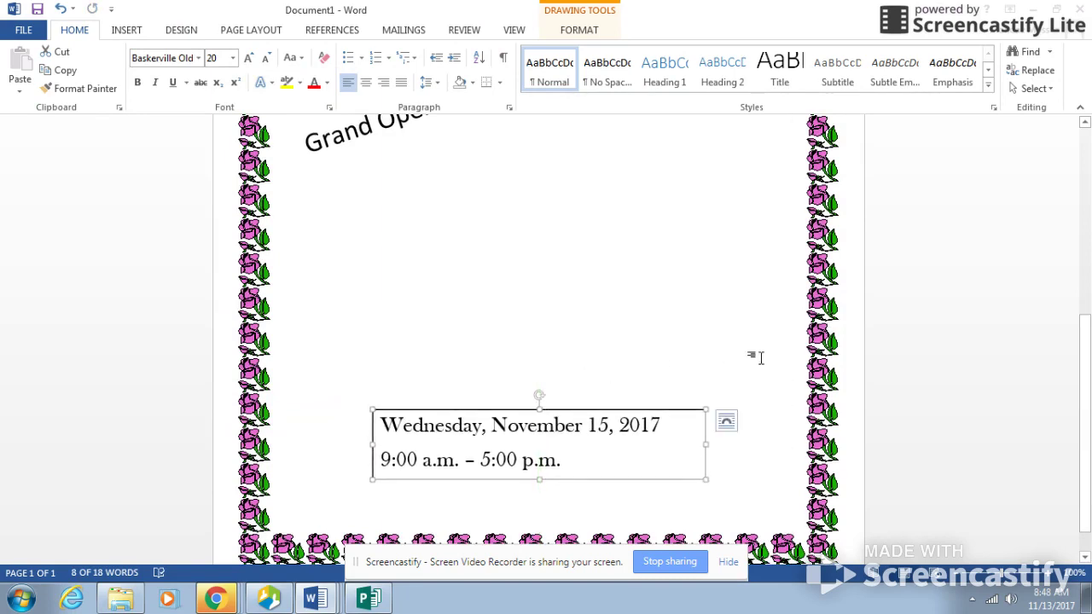
{"action": "left_click_drag", "start_coordinate": [380, 433], "coordinate": [619, 469]}
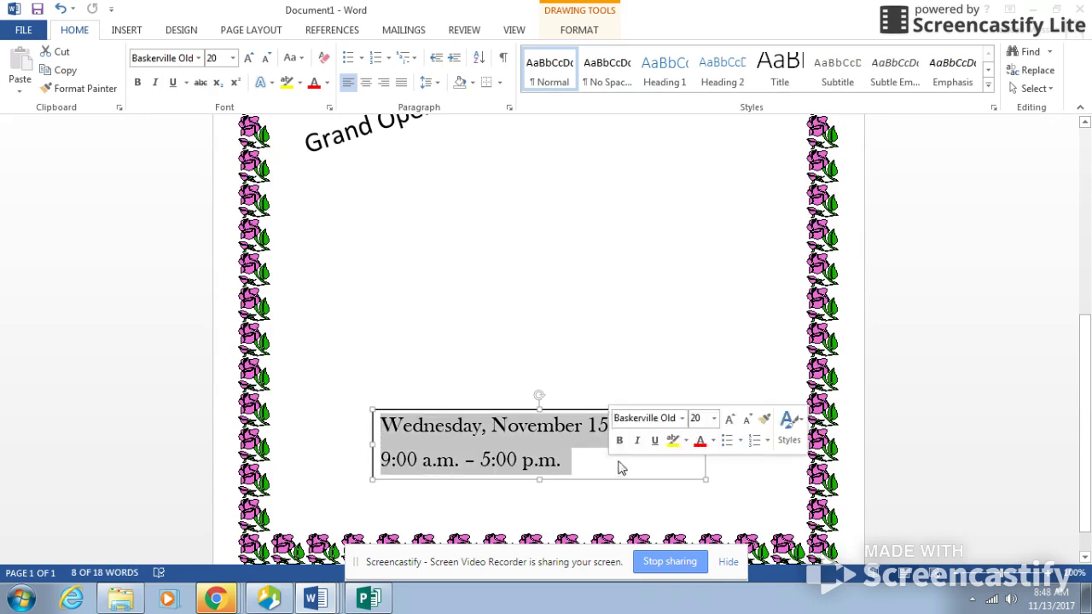
{"action": "left_click", "coordinate": [365, 83]}
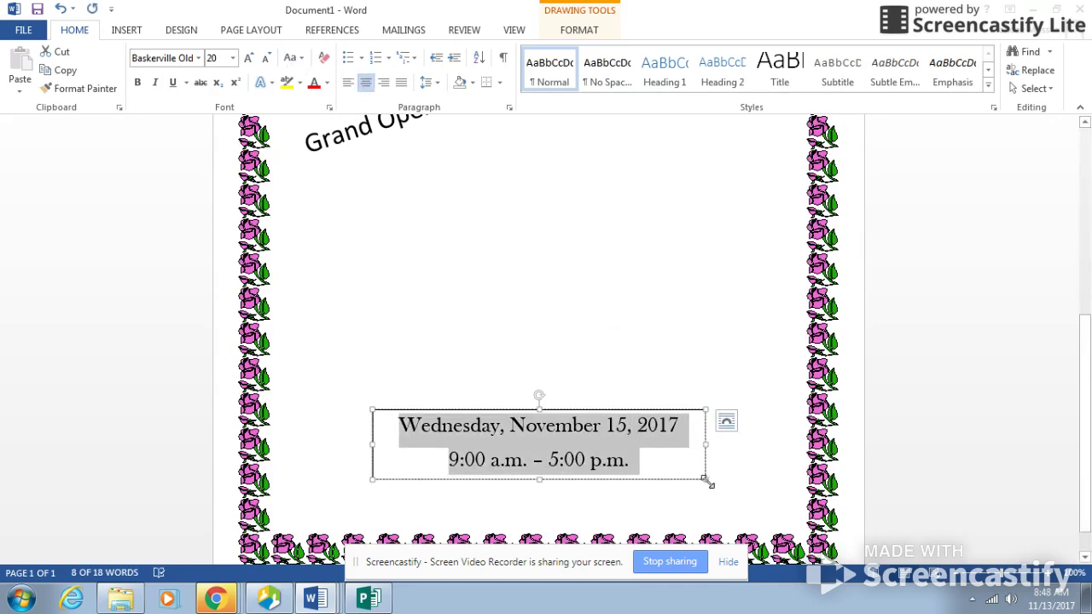
Remove the outline from the date text box by setting it to No Outline.
{"action": "left_click", "coordinate": [573, 32]}
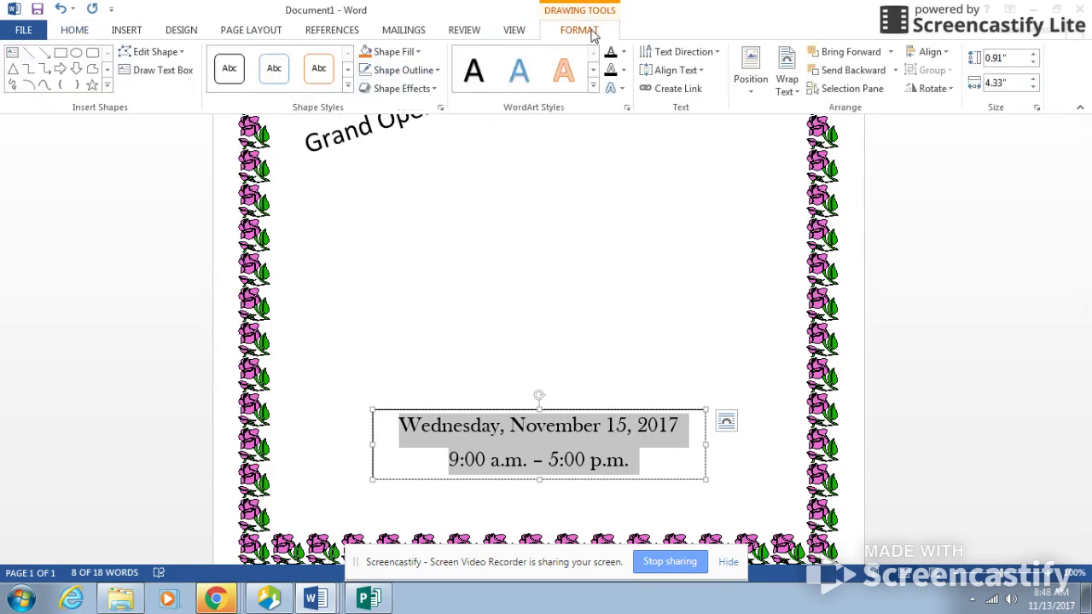
{"action": "left_click", "coordinate": [437, 73]}
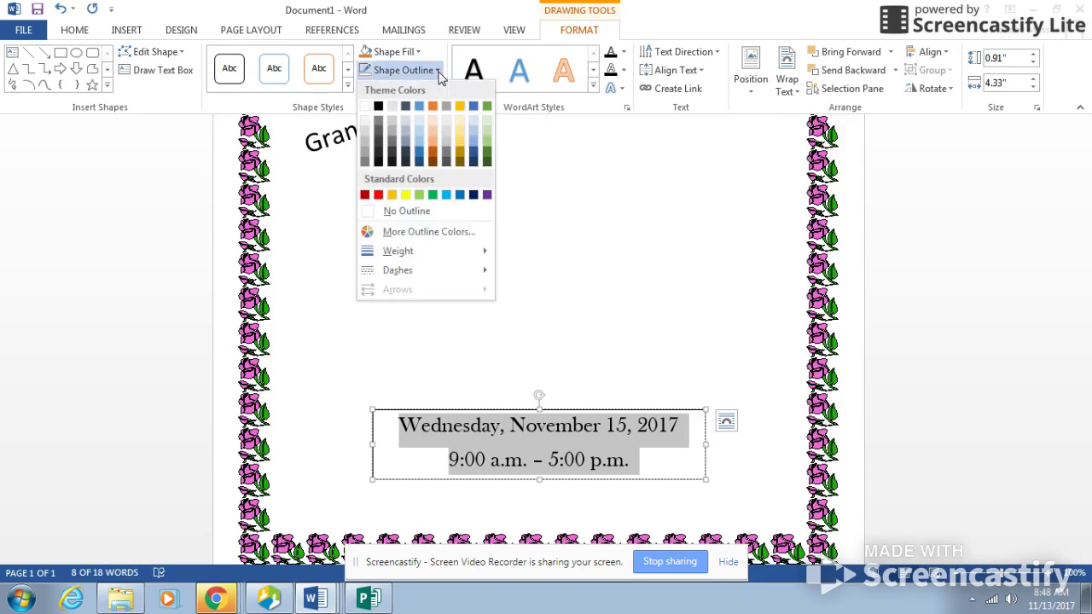
{"action": "left_click", "coordinate": [373, 211]}
{"action": "left_click", "coordinate": [802, 488]}
{"action": "scroll", "coordinate": [726, 392], "scroll_direction": "down", "scroll_amount": 6}
{"action": "scroll", "coordinate": [725, 392], "scroll_direction": "down", "scroll_amount": 2}
{"action": "scroll", "coordinate": [724, 384], "scroll_direction": "up", "scroll_amount": 4}
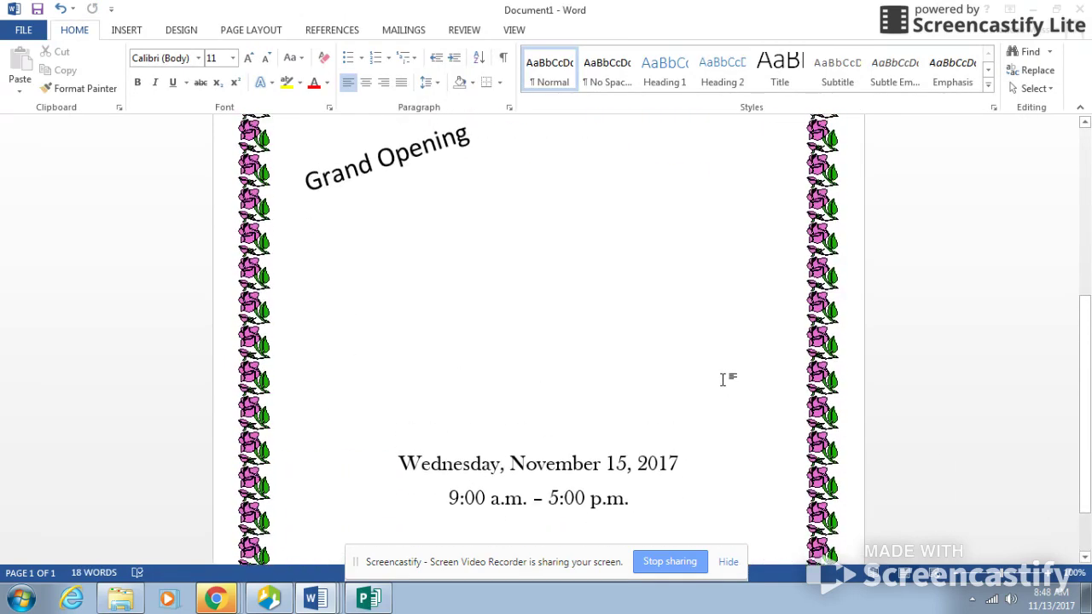
Copy the tilted "Grand Opening" text box.
{"action": "left_click", "coordinate": [395, 232]}
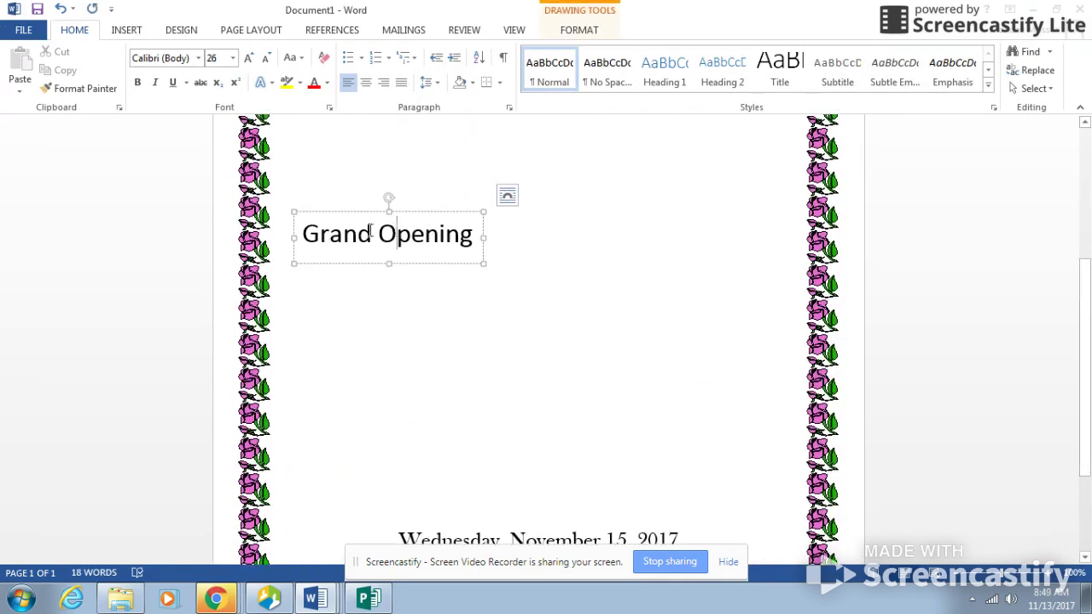
{"action": "left_click", "coordinate": [366, 212]}
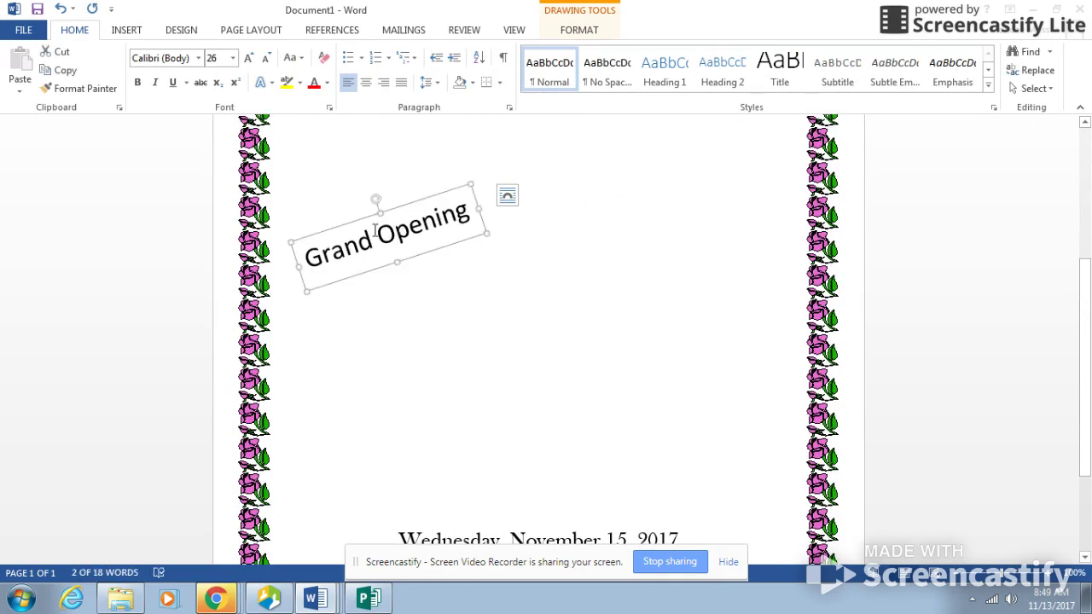
{"action": "right_click", "coordinate": [376, 226]}
{"action": "left_click", "coordinate": [426, 256]}
{"action": "left_click", "coordinate": [427, 291]}
Paste the copied "Grand Opening" text box into the page as a picture.
{"action": "scroll", "coordinate": [427, 291], "scroll_direction": "up", "scroll_amount": 4}
{"action": "right_click", "coordinate": [427, 291]}
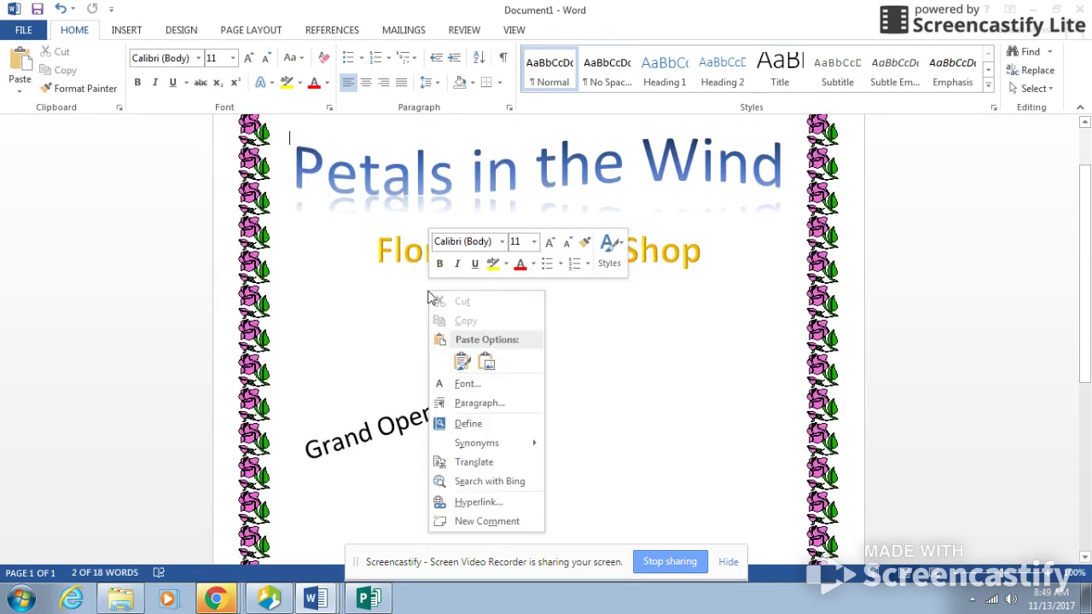
{"action": "left_click", "coordinate": [499, 364]}
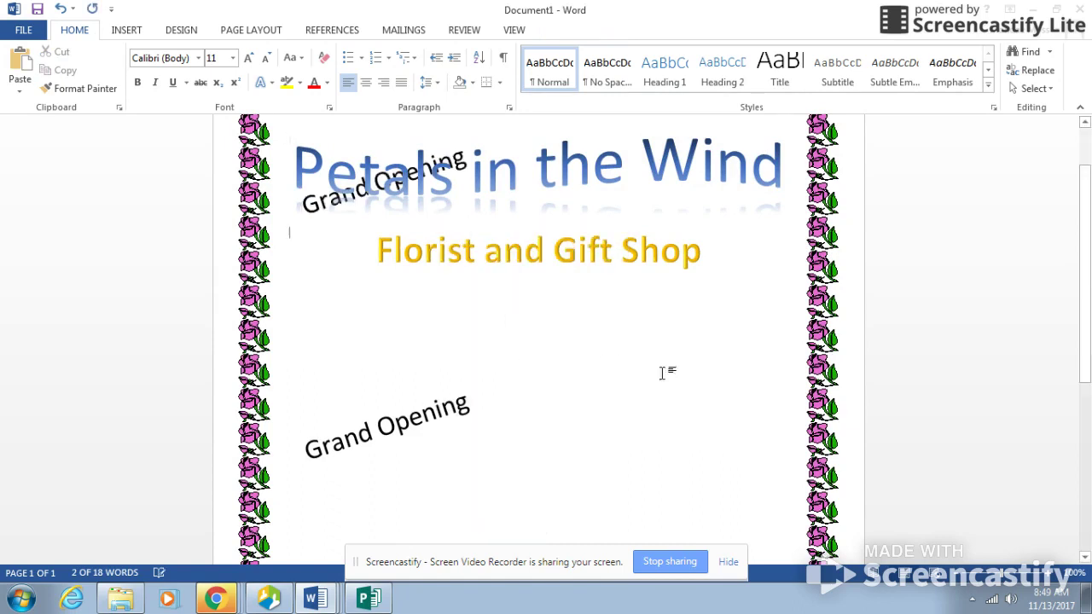
Try to move the pasted "Grand Opening" picture down off the title, and undo the picture paste.
{"action": "left_click", "coordinate": [311, 217]}
{"action": "left_click", "coordinate": [324, 210]}
{"action": "double_click", "coordinate": [325, 211]}
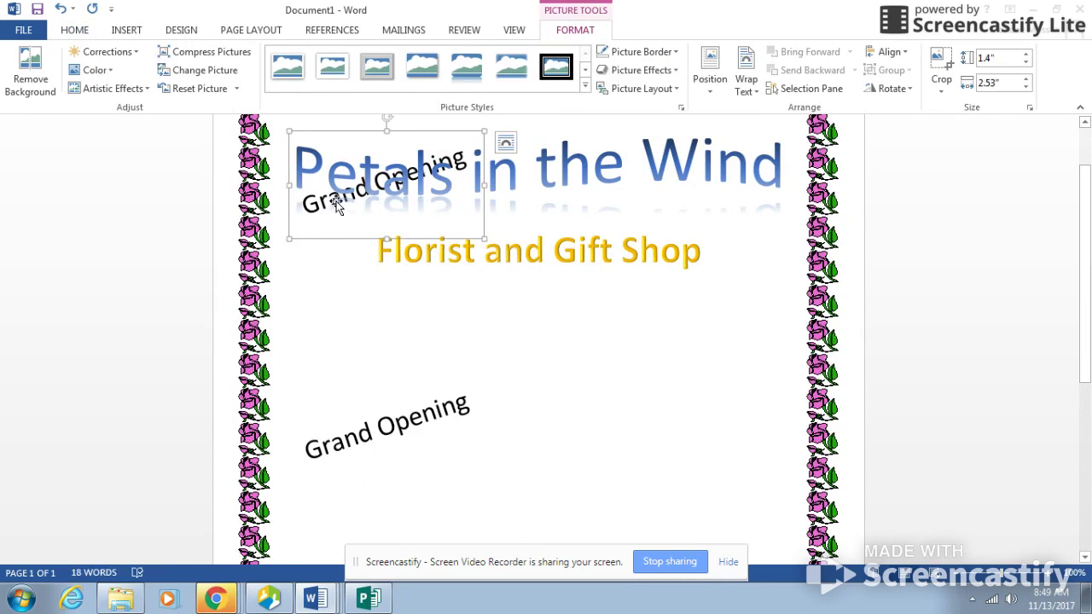
{"action": "left_click", "coordinate": [456, 141]}
{"action": "left_click", "coordinate": [345, 192]}
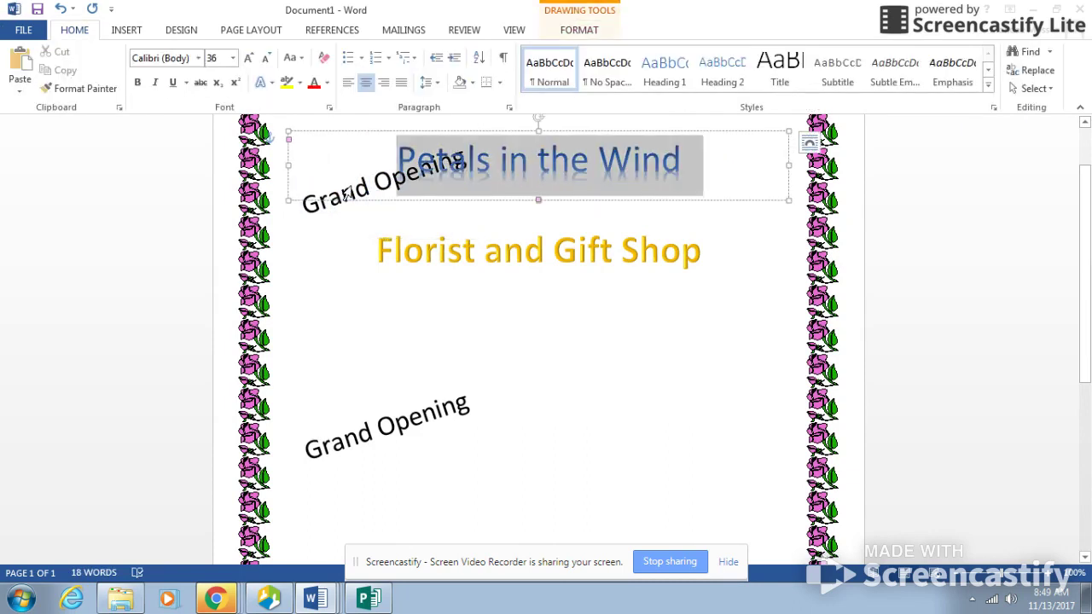
{"action": "left_click", "coordinate": [324, 201]}
{"action": "left_click", "coordinate": [314, 213]}
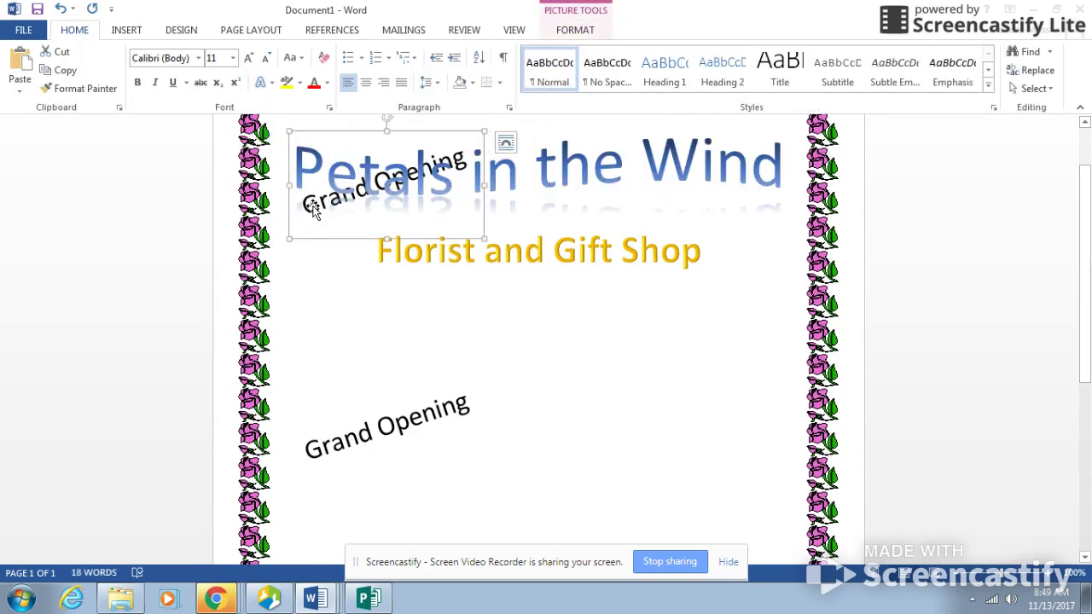
{"action": "left_click_drag", "start_coordinate": [426, 133], "coordinate": [390, 355]}
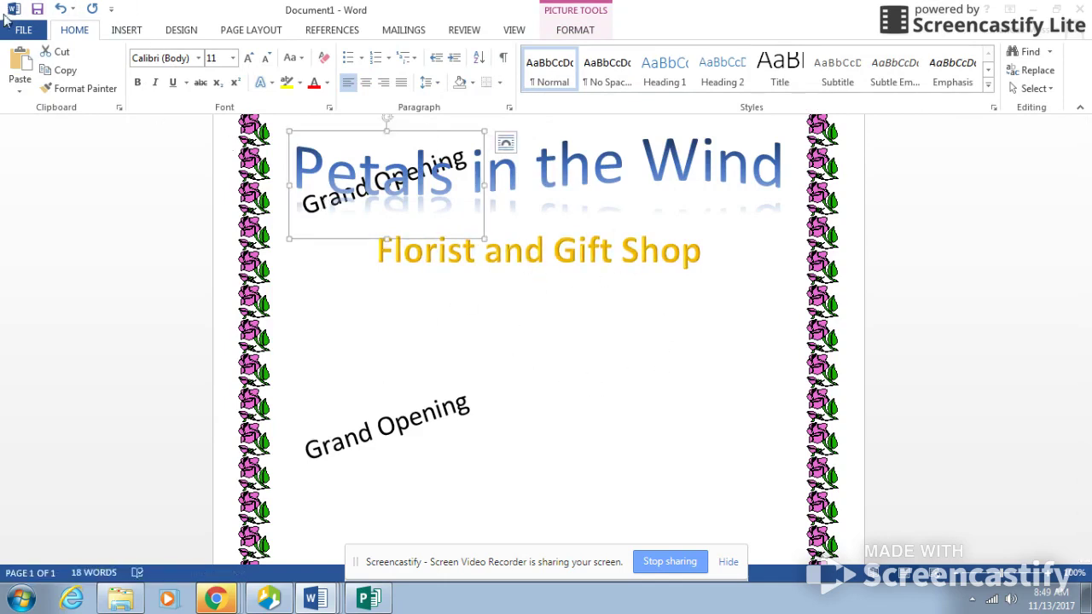
{"action": "left_click", "coordinate": [60, 11]}
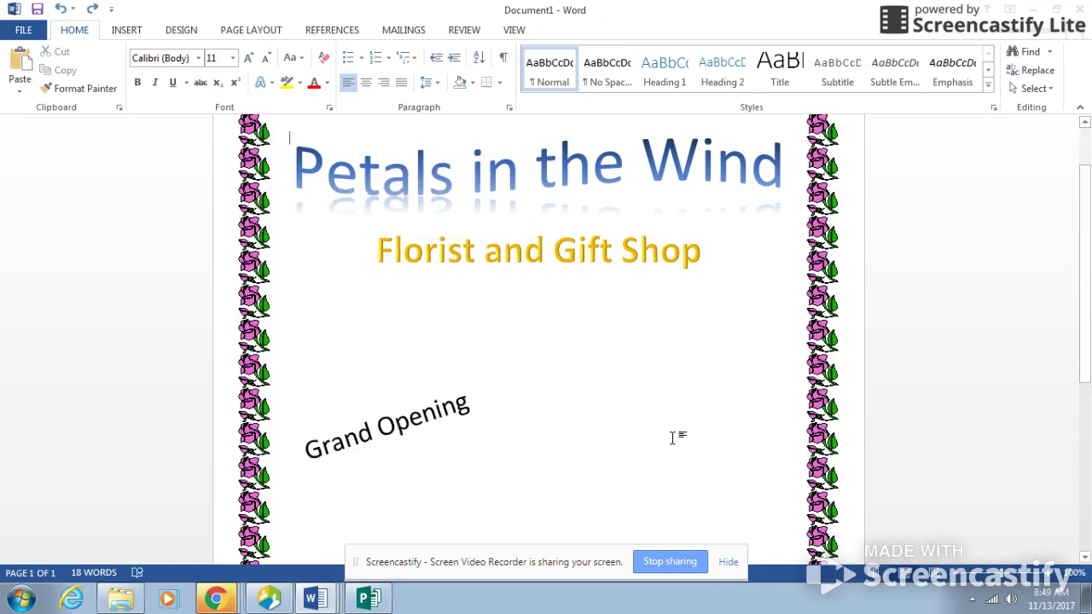
Paste a duplicate of the "Grand Opening" text box with Keep Source Formatting.
{"action": "left_click", "coordinate": [385, 429]}
{"action": "left_click", "coordinate": [310, 400]}
{"action": "left_click", "coordinate": [354, 456]}
{"action": "right_click", "coordinate": [354, 456]}
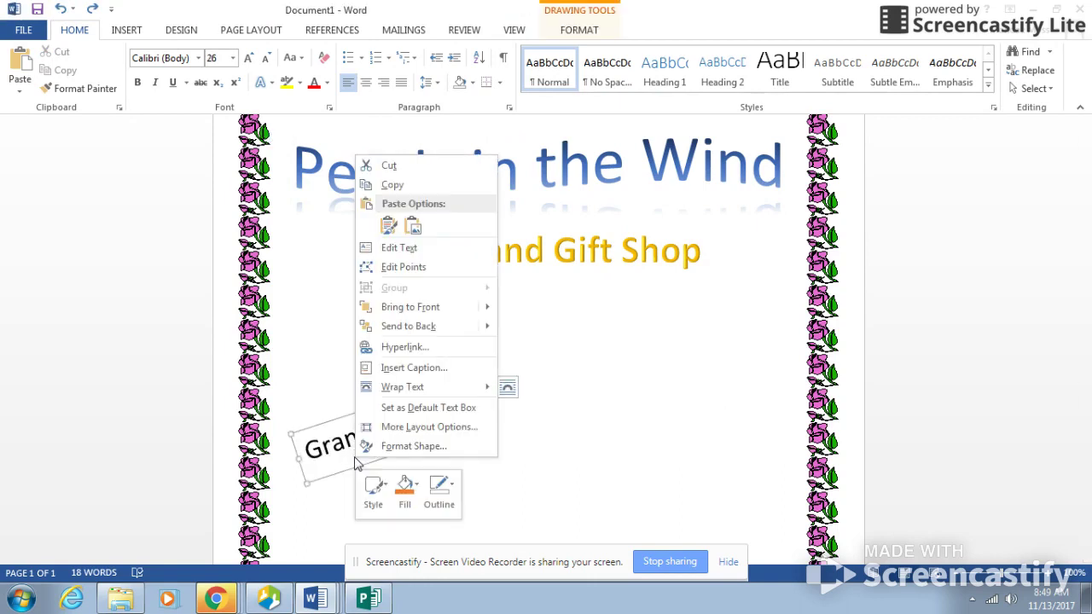
{"action": "left_click", "coordinate": [388, 226]}
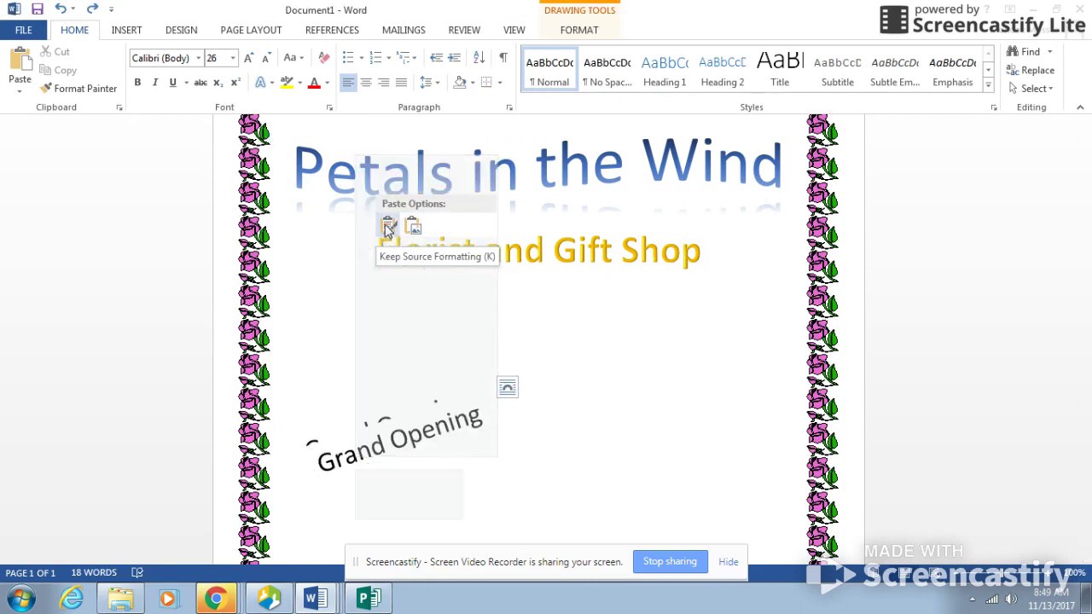
Move the duplicate "Grand Opening" text box to the right side of the page, slightly lower than the original.
{"action": "left_click", "coordinate": [595, 441]}
{"action": "left_click", "coordinate": [471, 408]}
{"action": "left_click_drag", "start_coordinate": [481, 419], "coordinate": [735, 469]}
{"action": "scroll", "coordinate": [654, 429], "scroll_direction": "down", "scroll_amount": 5}
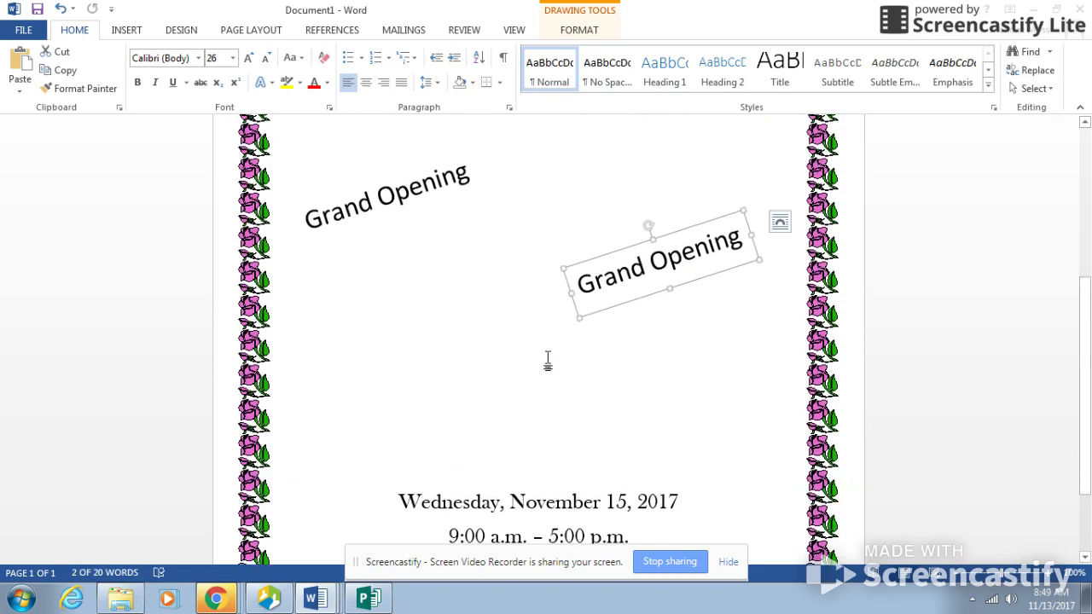
{"action": "left_click", "coordinate": [639, 183]}
{"action": "scroll", "coordinate": [361, 415], "scroll_direction": "up", "scroll_amount": 5}
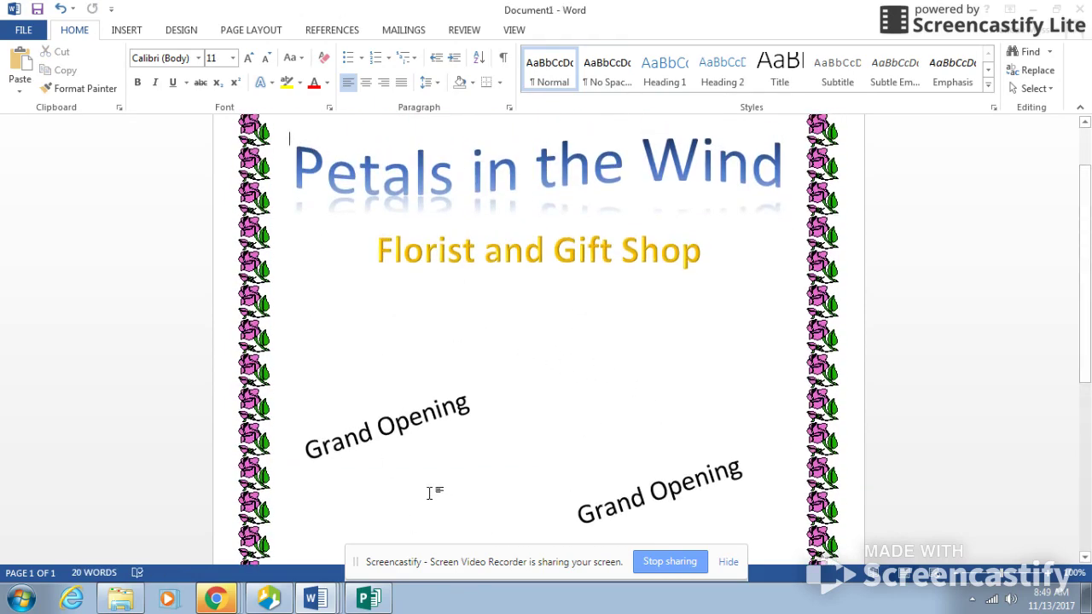
{"action": "scroll", "coordinate": [419, 470], "scroll_direction": "down", "scroll_amount": 6}
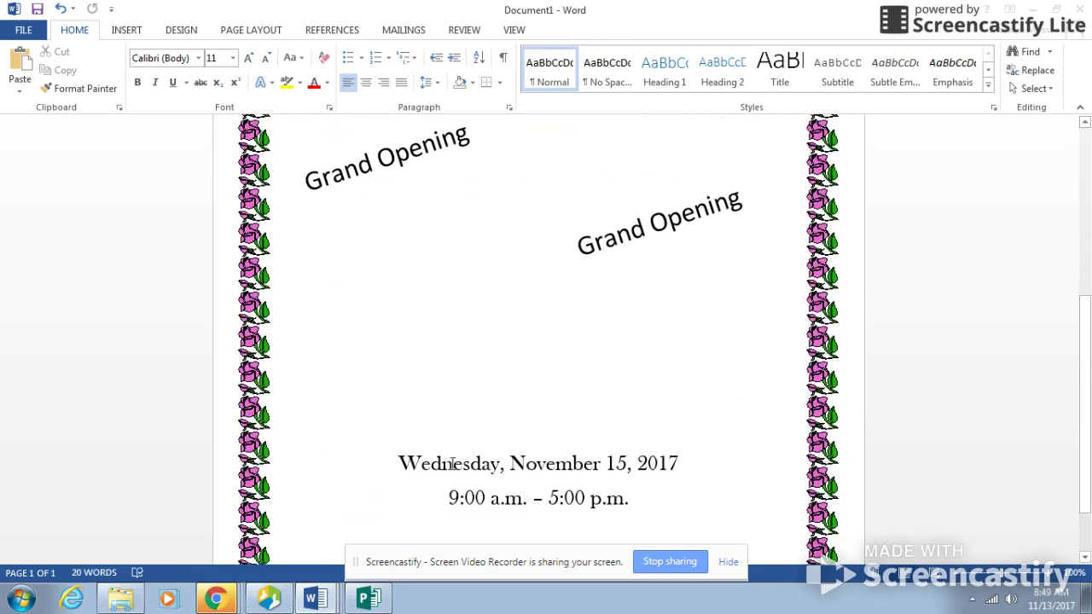
{"action": "scroll", "coordinate": [584, 530], "scroll_direction": "up", "scroll_amount": 3}
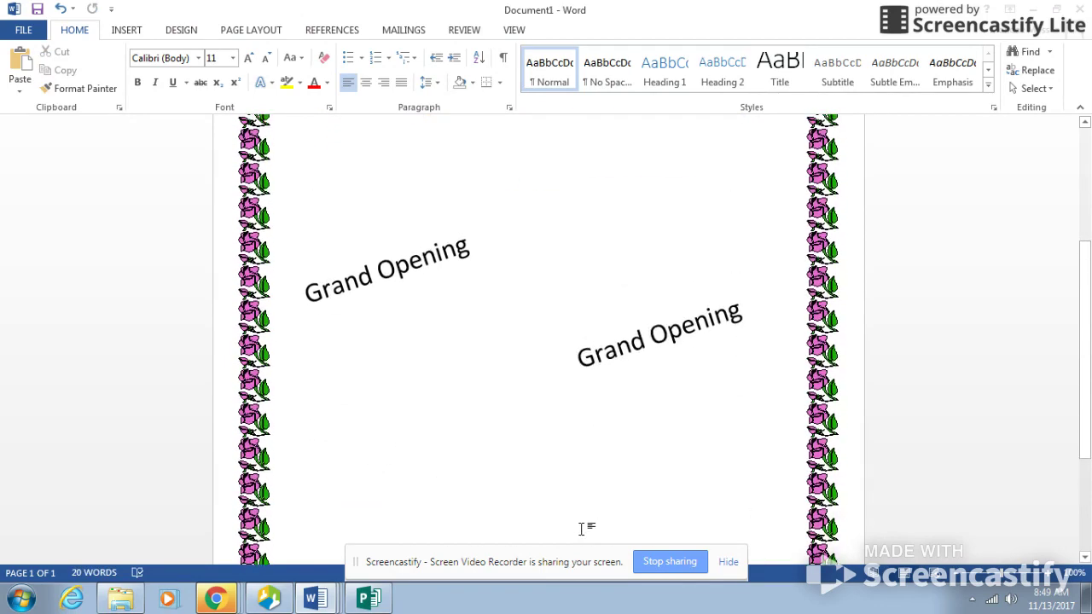
{"action": "scroll", "coordinate": [590, 522], "scroll_direction": "up", "scroll_amount": 3}
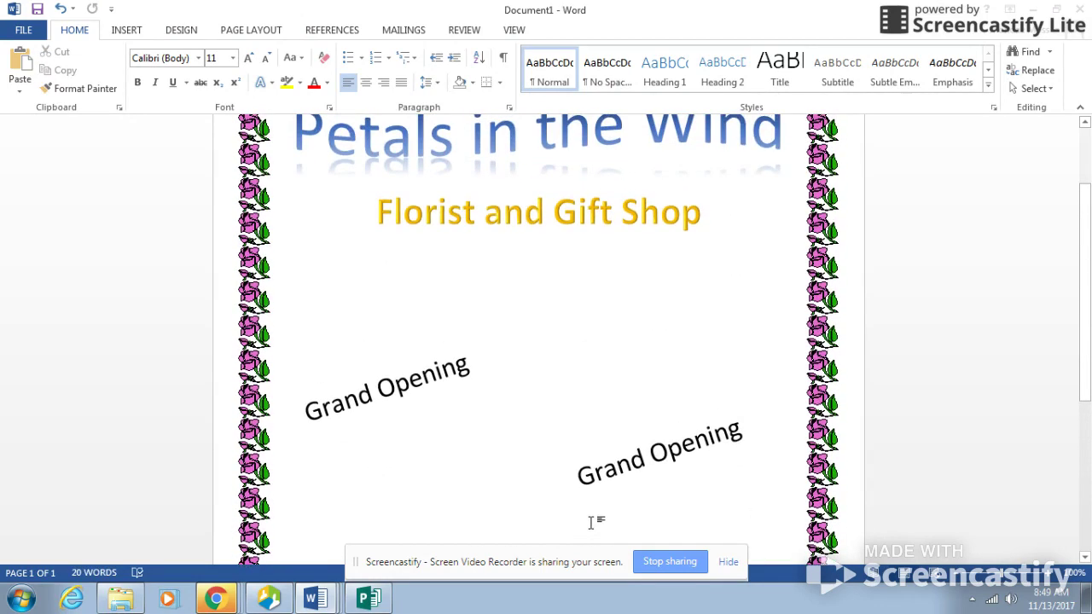
{"action": "scroll", "coordinate": [579, 482], "scroll_direction": "down", "scroll_amount": 8}
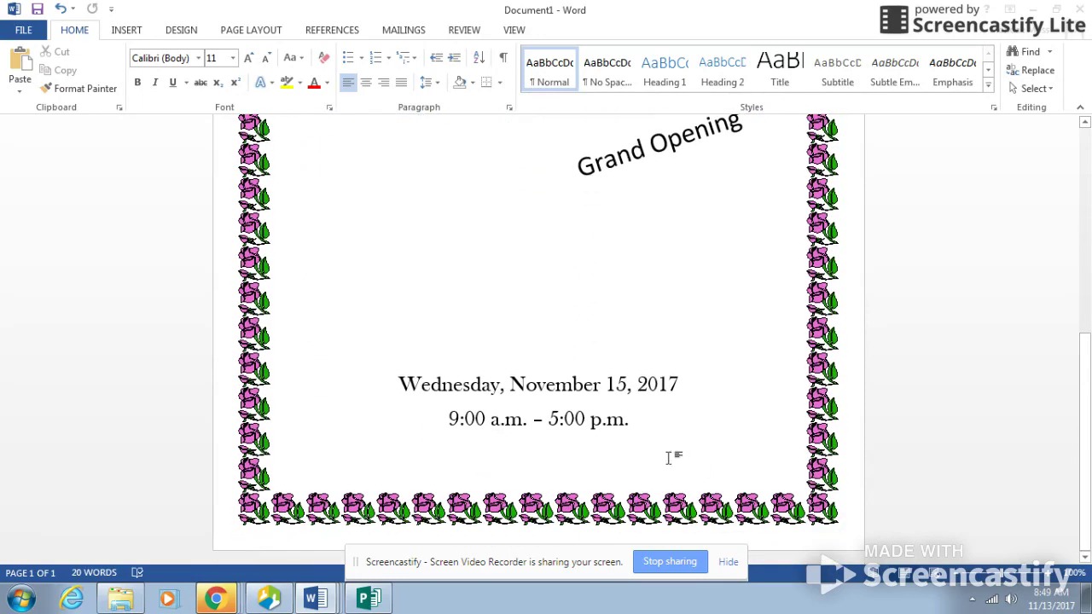
{"action": "scroll", "coordinate": [521, 348], "scroll_direction": "up", "scroll_amount": 9}
Enlarge the date and hours text box upward to make room for another line of text.
{"action": "scroll", "coordinate": [523, 478], "scroll_direction": "down", "scroll_amount": 7}
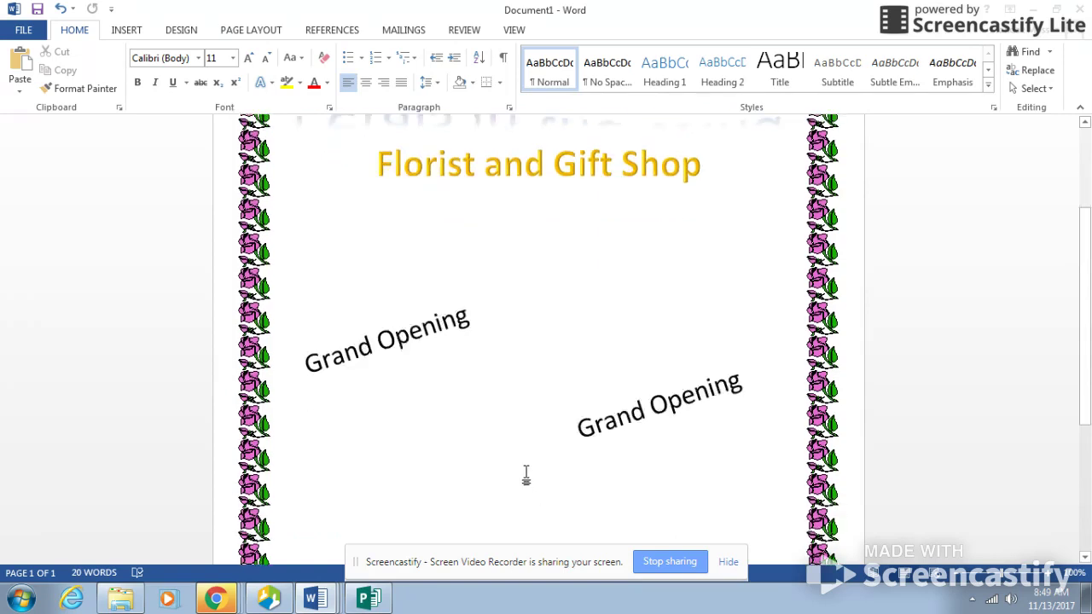
{"action": "left_click", "coordinate": [534, 450]}
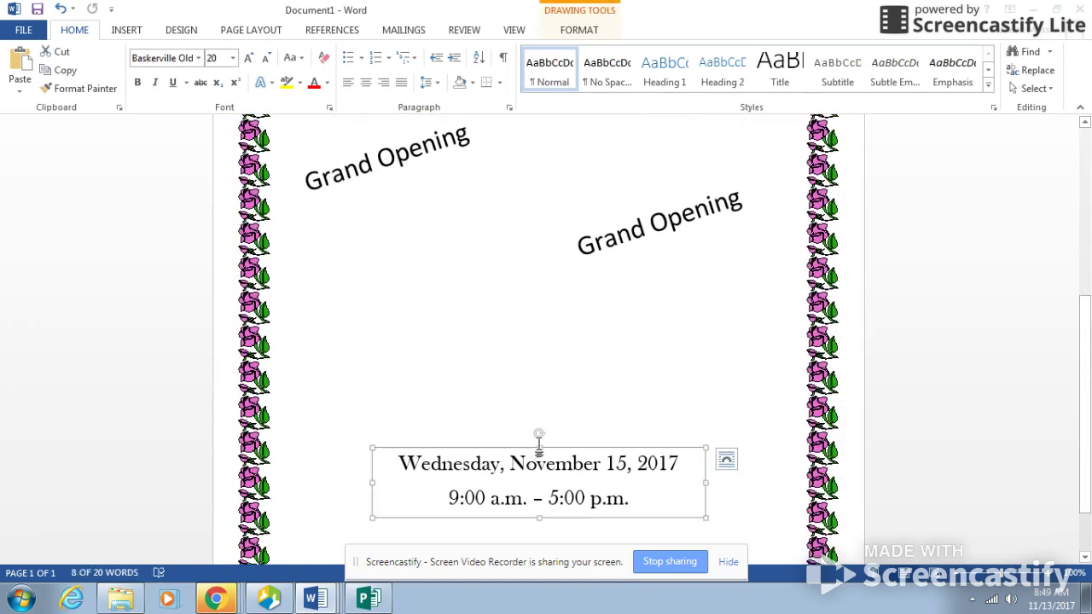
{"action": "left_click_drag", "start_coordinate": [540, 439], "coordinate": [539, 382]}
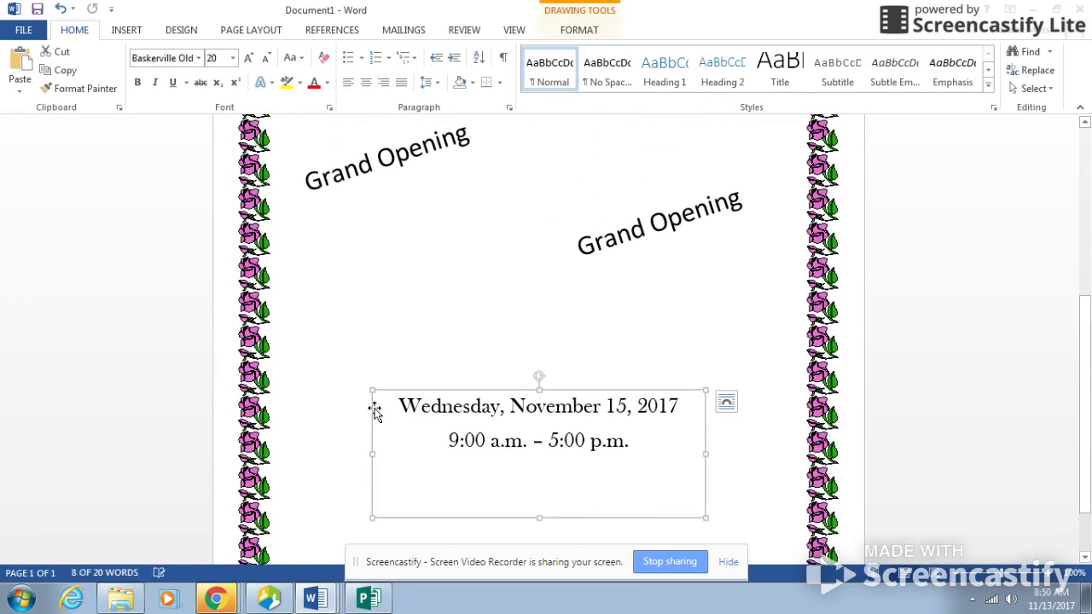
Add a new first line above the date in the text box and enter the shop's street address.
{"action": "left_click", "coordinate": [403, 410]}
{"action": "key", "text": "Return"}
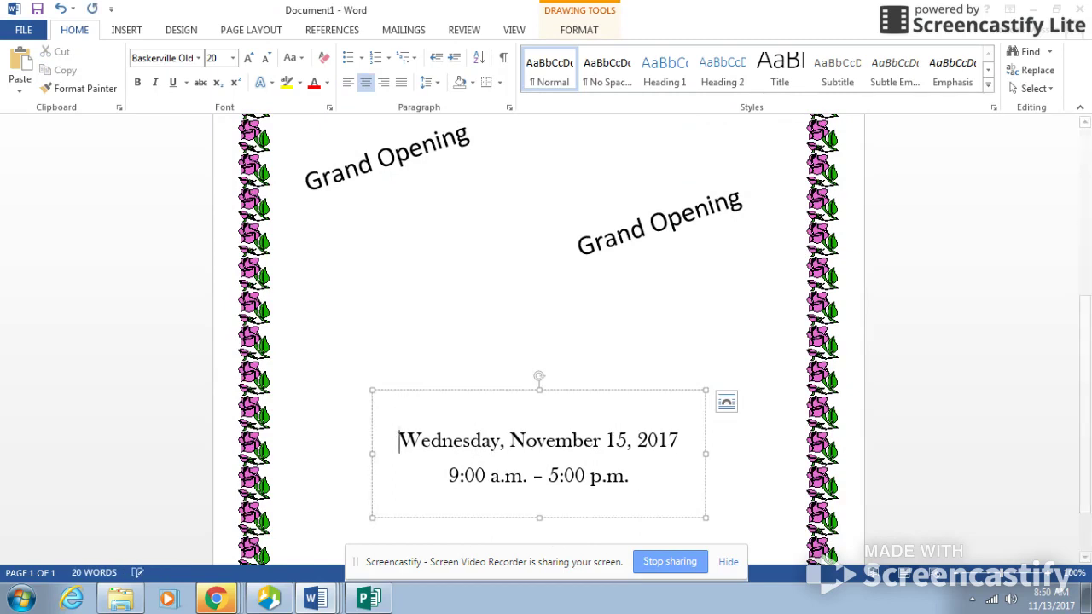
{"action": "left_click", "coordinate": [470, 420]}
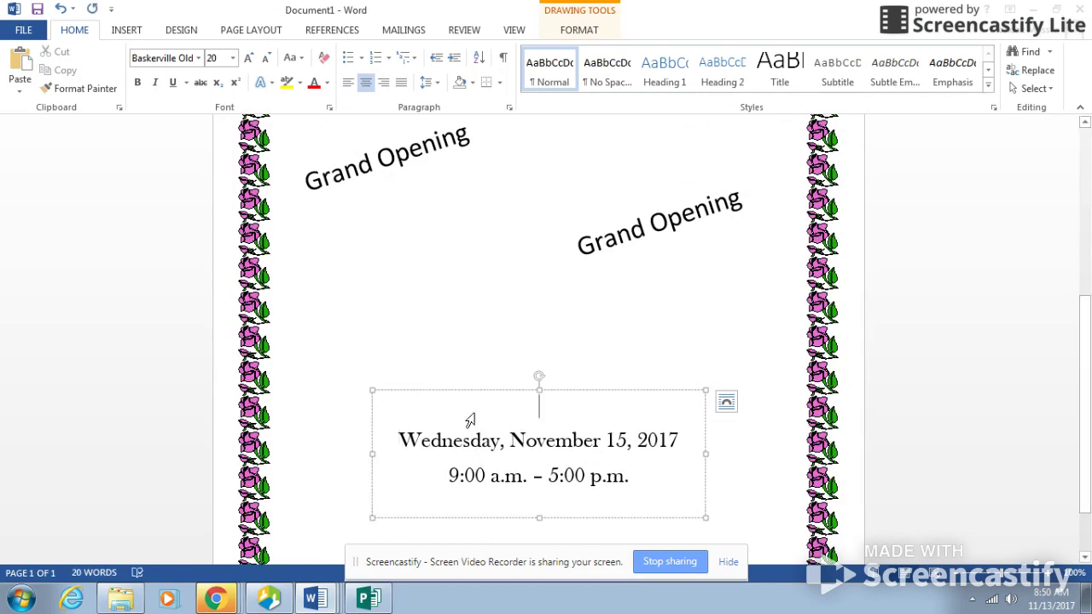
{"action": "type", "text": "115"}
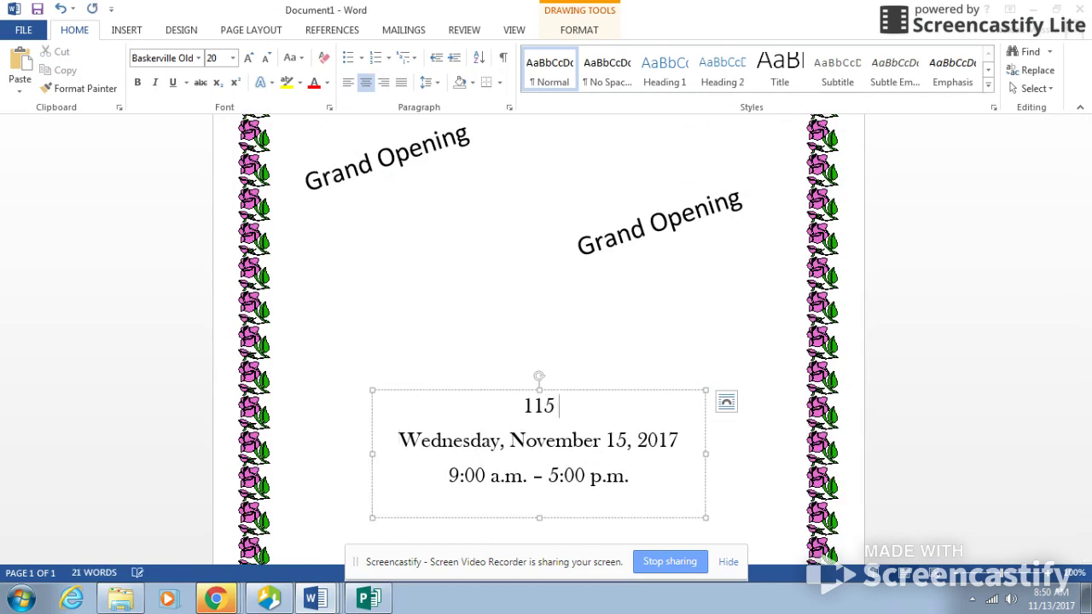
{"action": "type", "text": " Evergreen Street"}
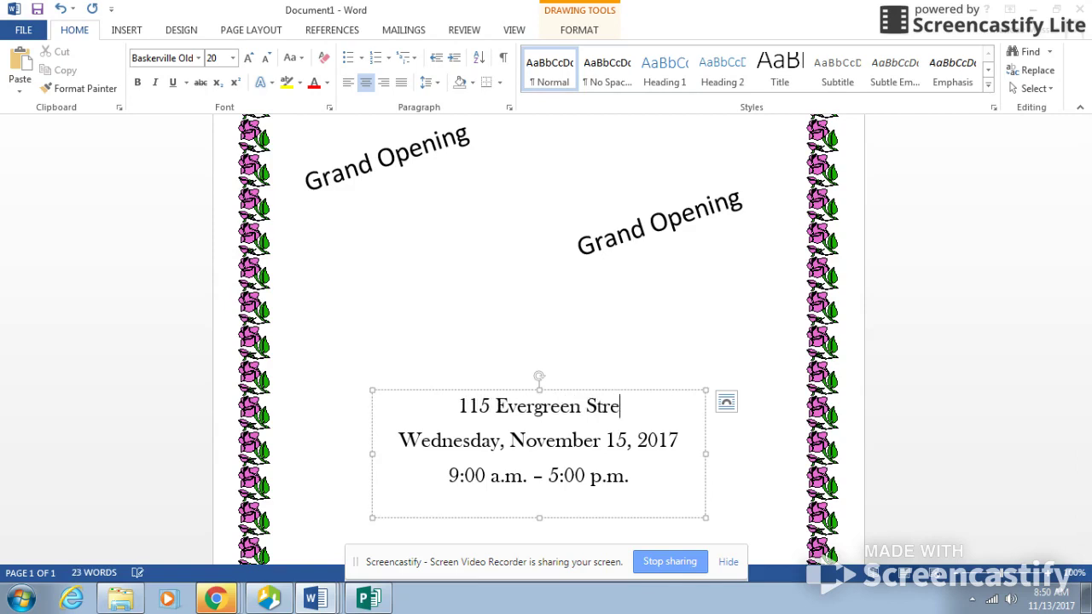
Move the text box with the address, date and hours slightly down the page and deselect it.
{"action": "left_click", "coordinate": [438, 319]}
{"action": "scroll", "coordinate": [901, 460], "scroll_direction": "up", "scroll_amount": 5}
{"action": "scroll", "coordinate": [517, 446], "scroll_direction": "down", "scroll_amount": 8}
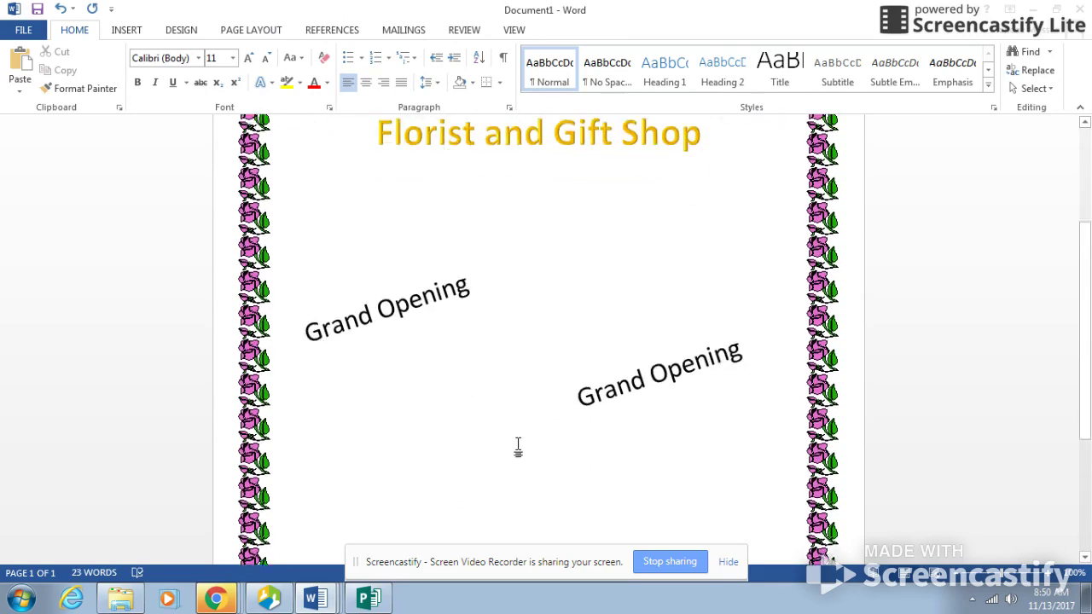
{"action": "left_click", "coordinate": [574, 359]}
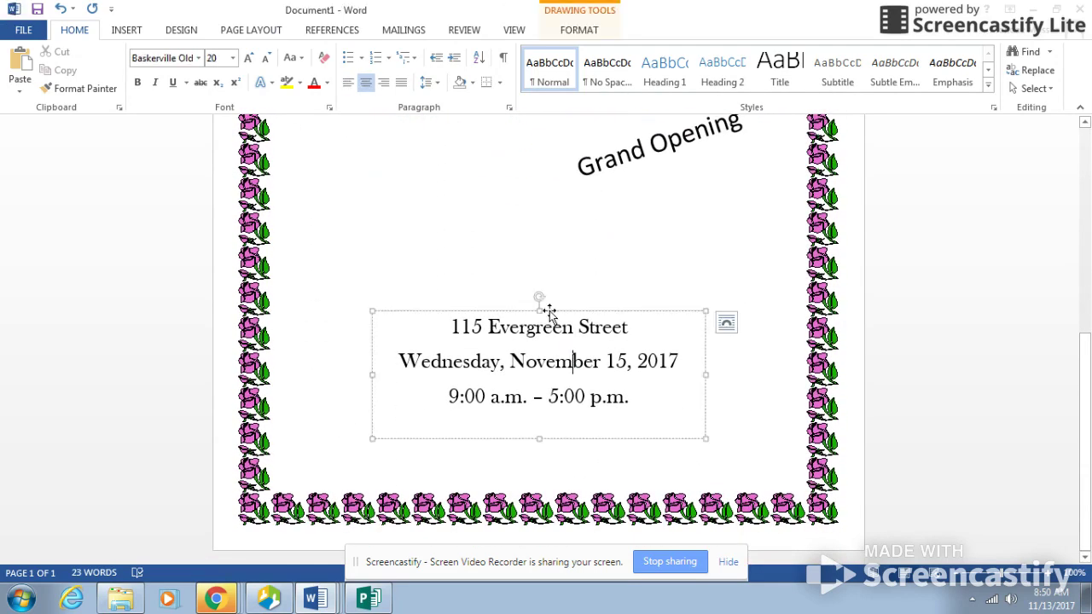
{"action": "left_click_drag", "start_coordinate": [561, 310], "coordinate": [560, 341]}
{"action": "left_click", "coordinate": [622, 284]}
Display the commands for inserting another object into the flyer.
{"action": "scroll", "coordinate": [614, 290], "scroll_direction": "up", "scroll_amount": 8}
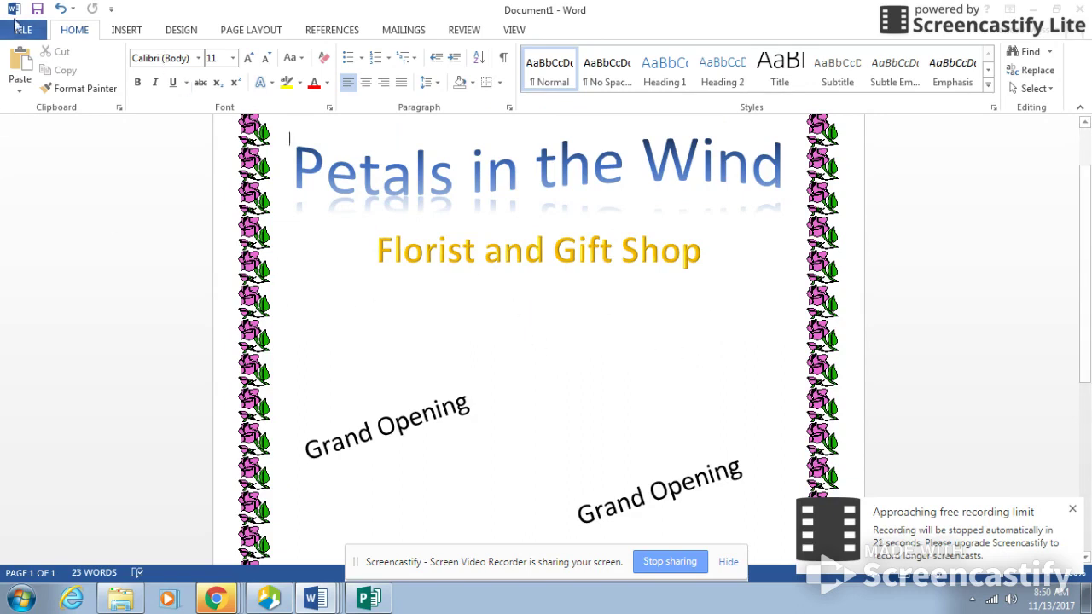
{"action": "left_click", "coordinate": [122, 34]}
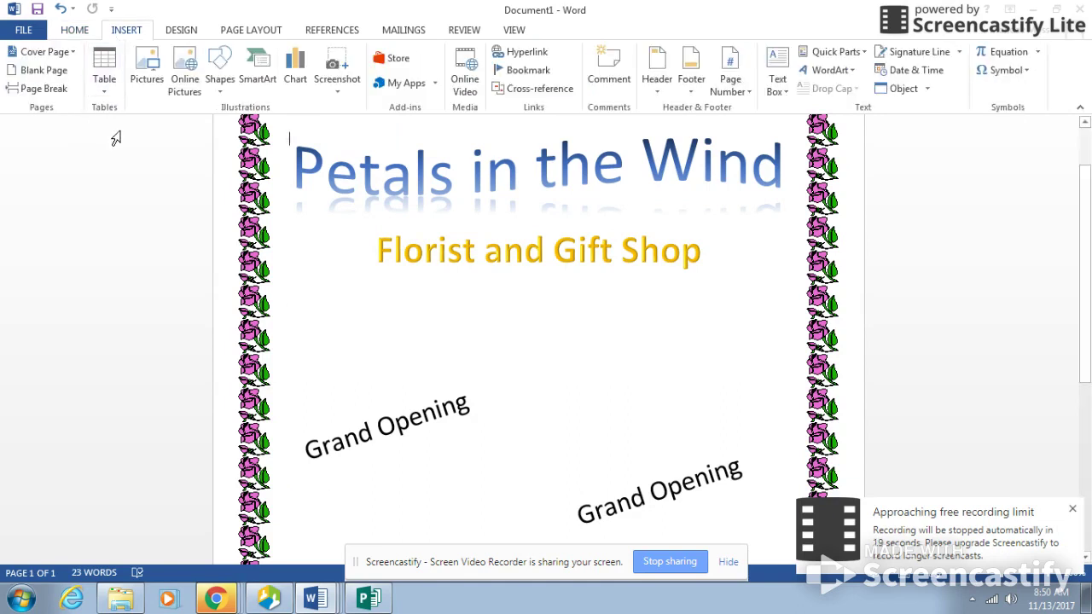